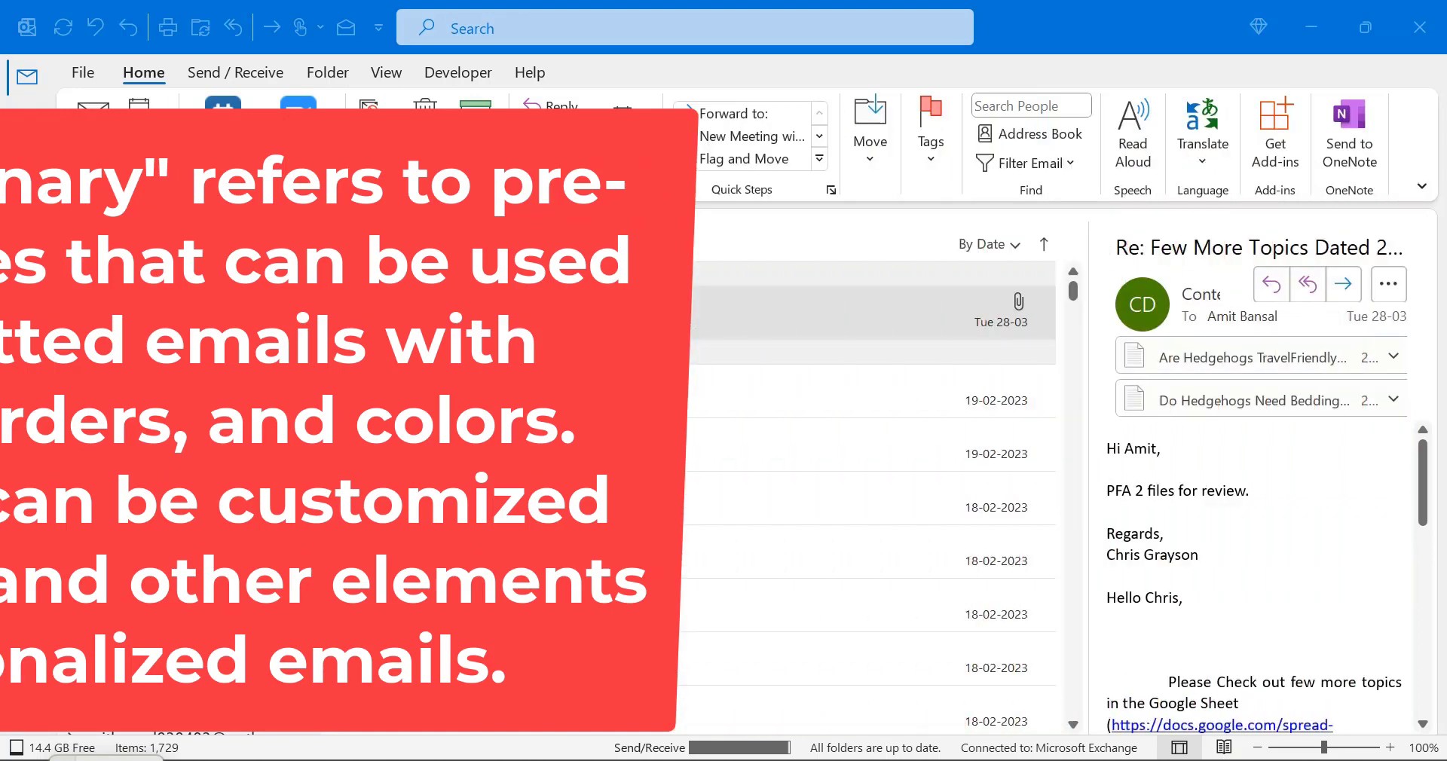
# Open a new blank email to check its default Calibri 12 body font
pyautogui.click(1021, 6)
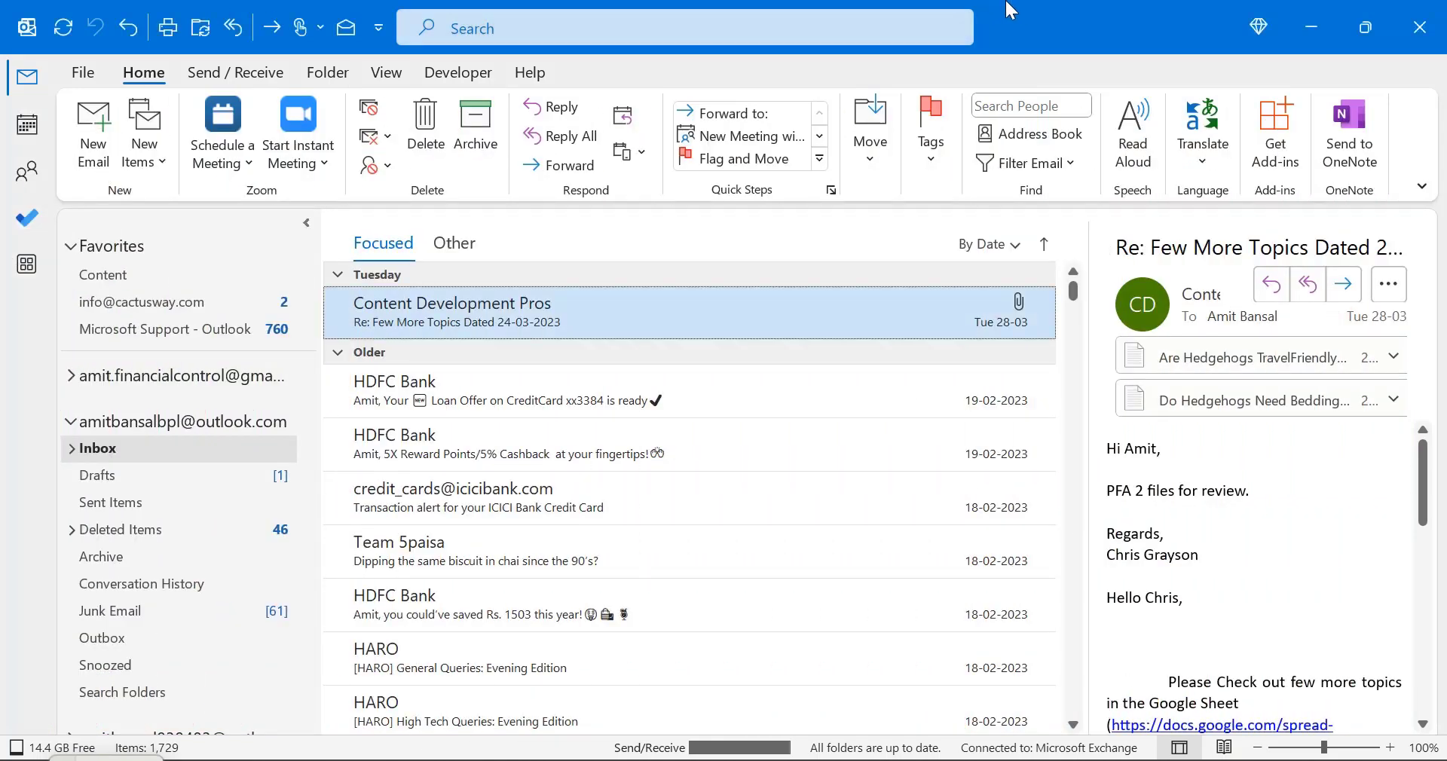
pyautogui.click(87, 134)
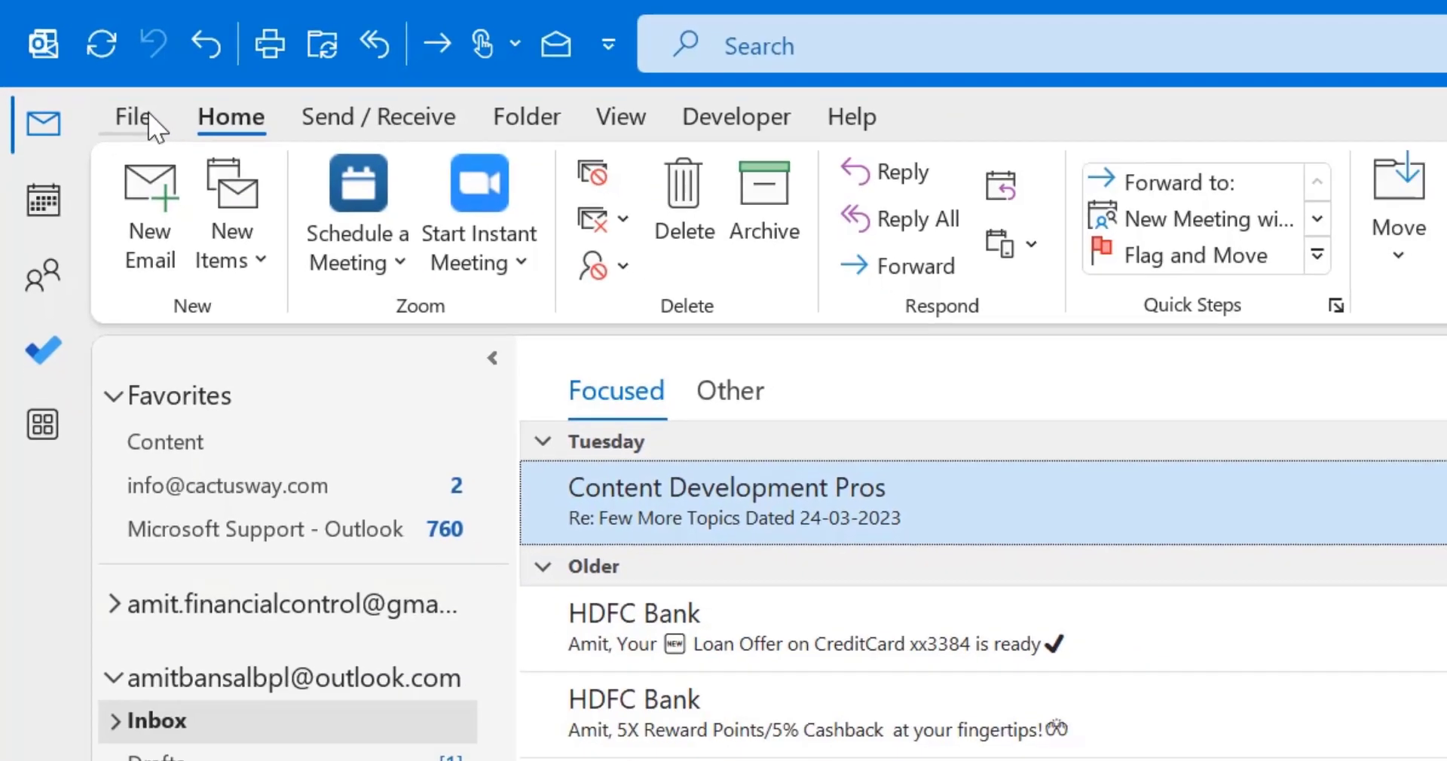
# Open Outlook Options on the Mail page and shift the window left
pyautogui.click(154, 134)
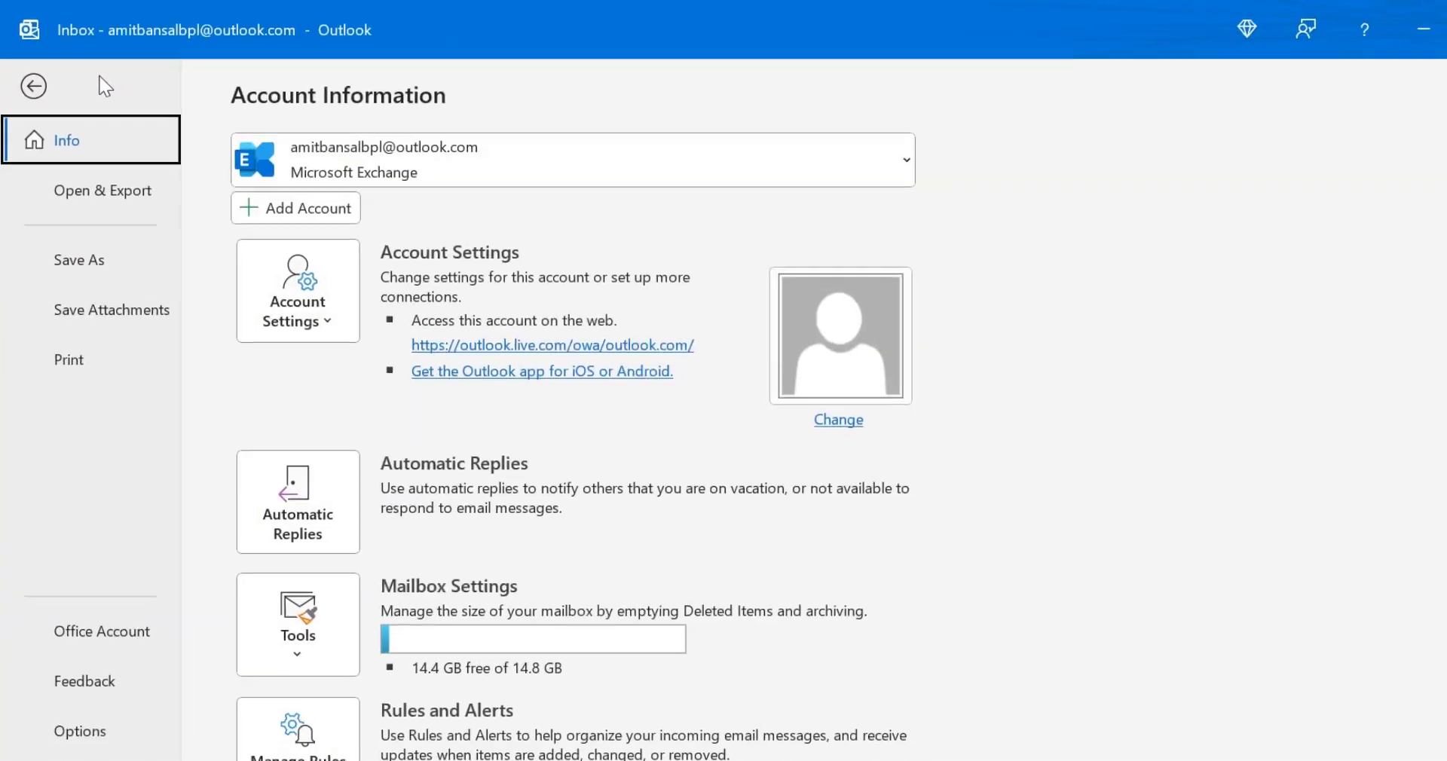
pyautogui.click(80, 720)
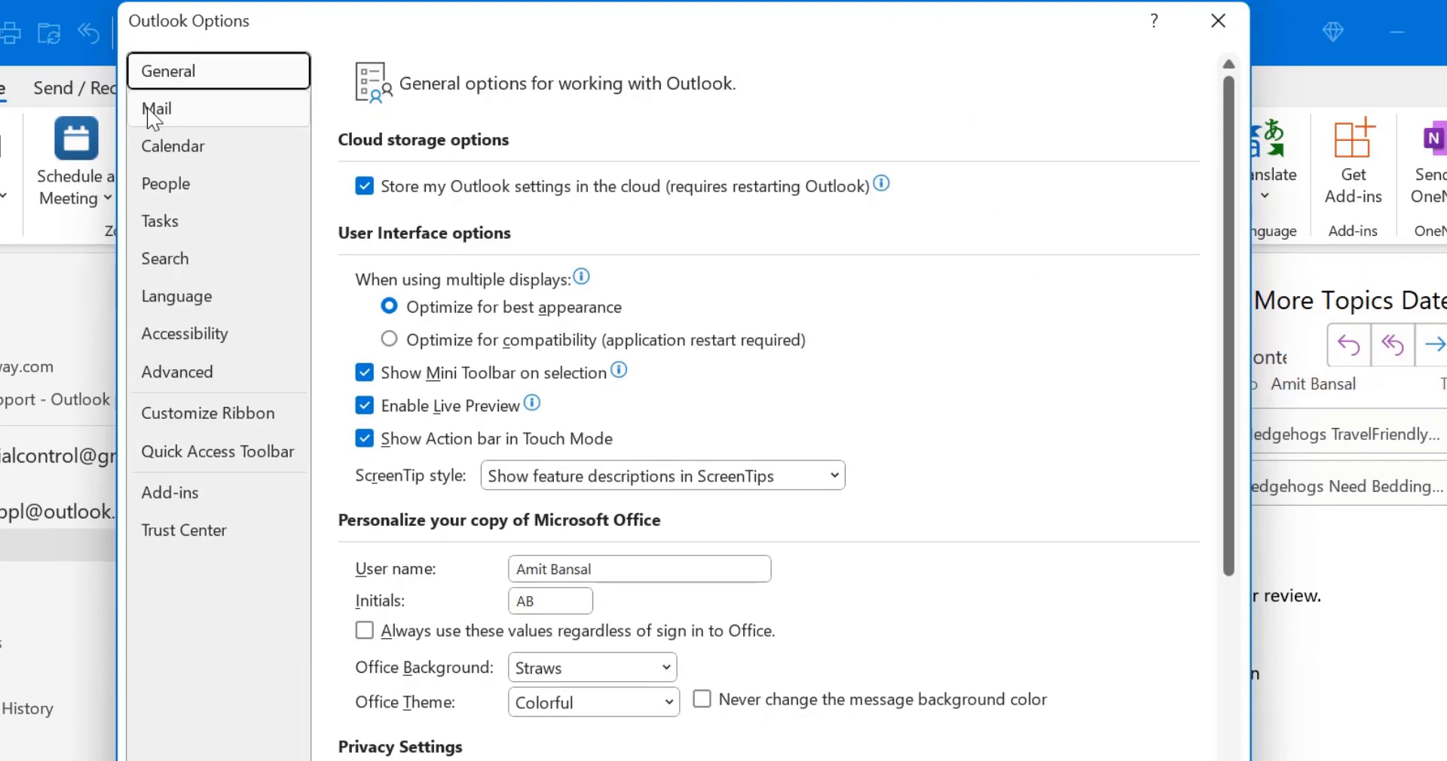
pyautogui.click(155, 112)
pyautogui.moveTo(435, 27); pyautogui.dragTo(258, 42)
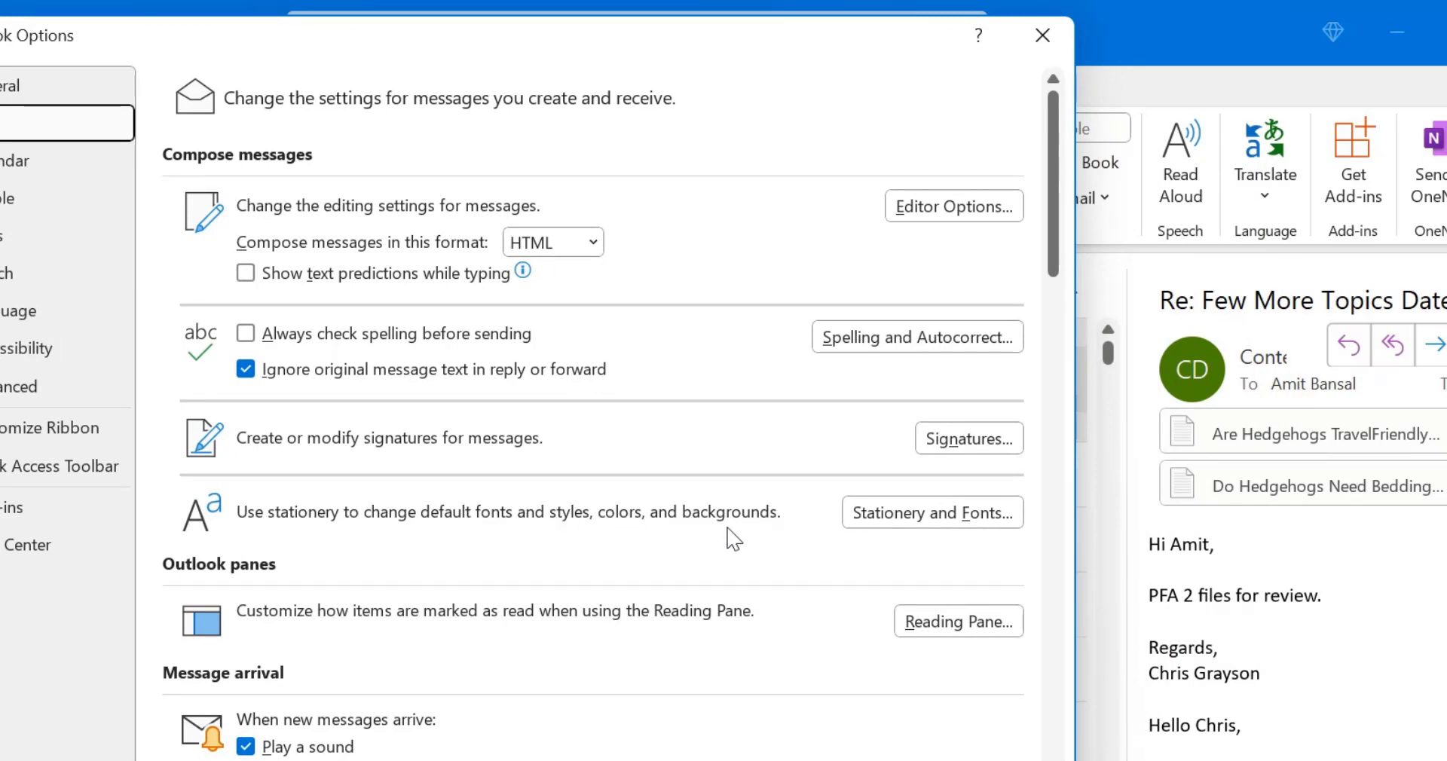
# Open Stationery and Fonts, view the E-mail Signature tab, then return to Personal Stationery
pyautogui.click(940, 519)
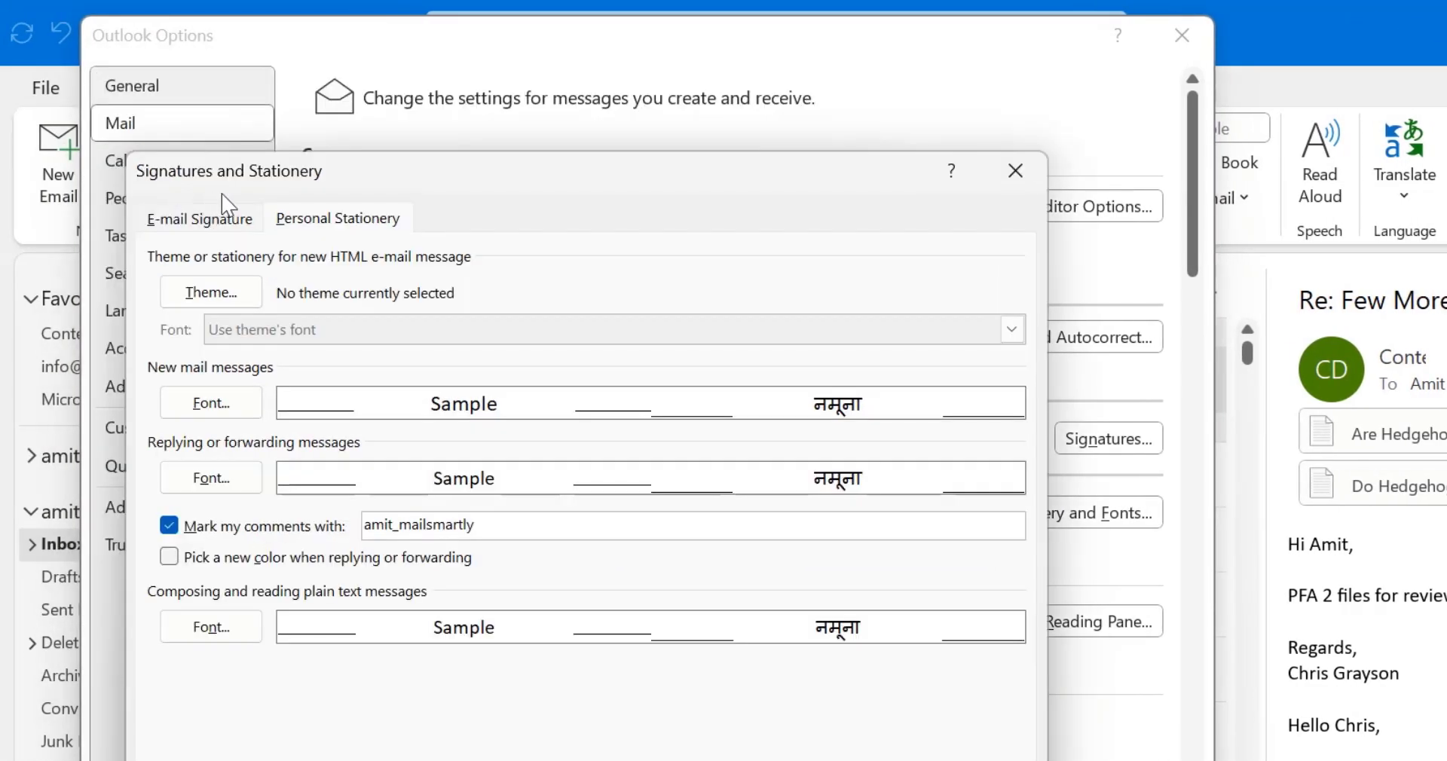
pyautogui.moveTo(386, 186); pyautogui.dragTo(473, 174)
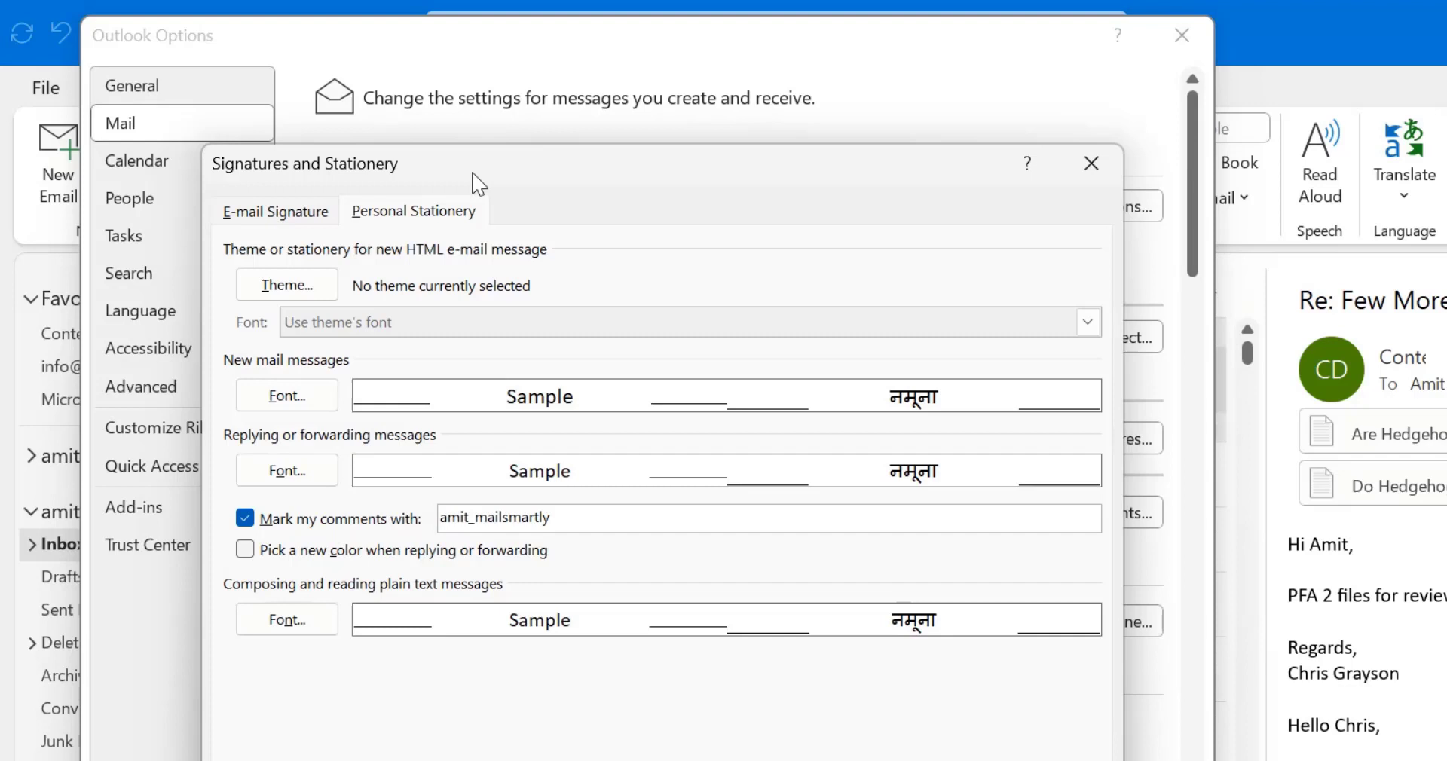
pyautogui.click(256, 219)
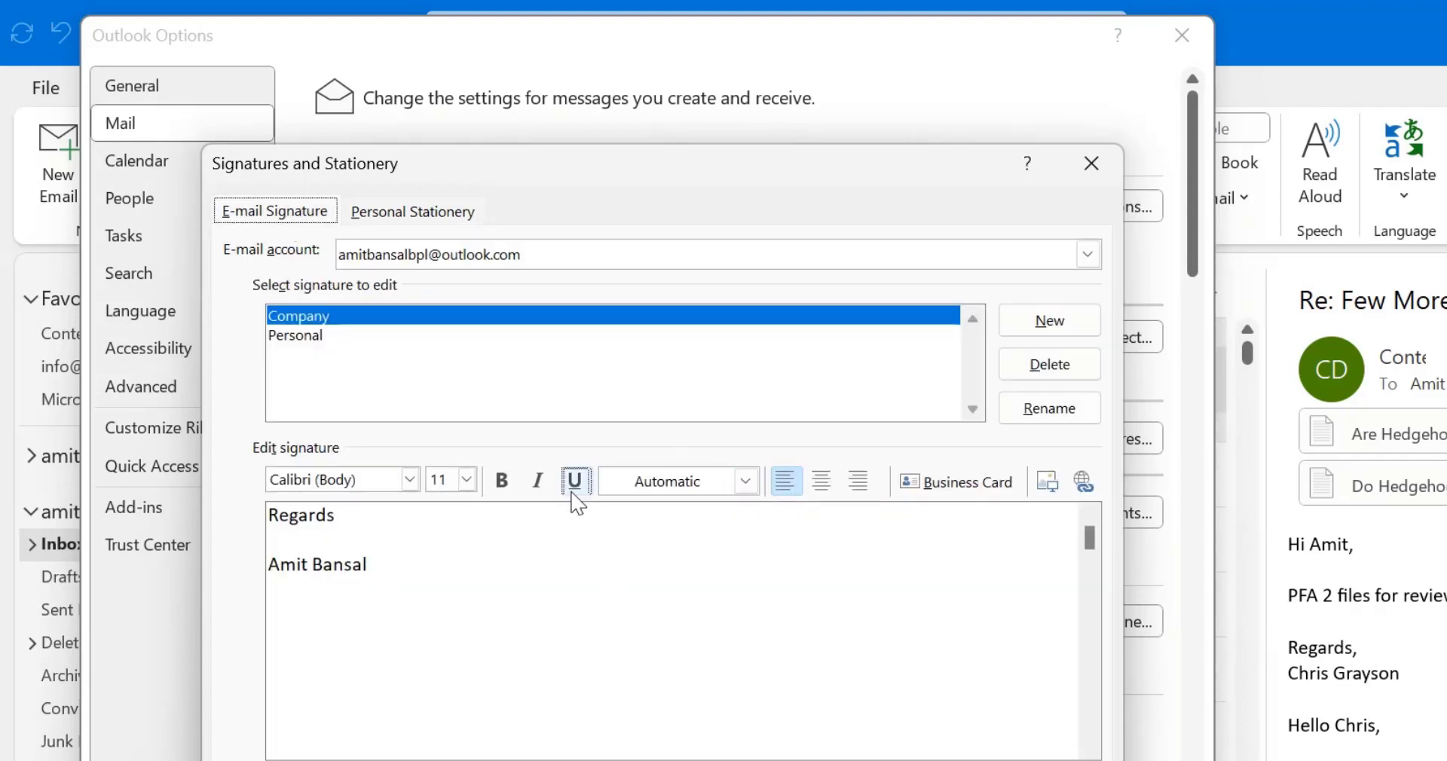
pyautogui.moveTo(505, 160); pyautogui.dragTo(508, 139)
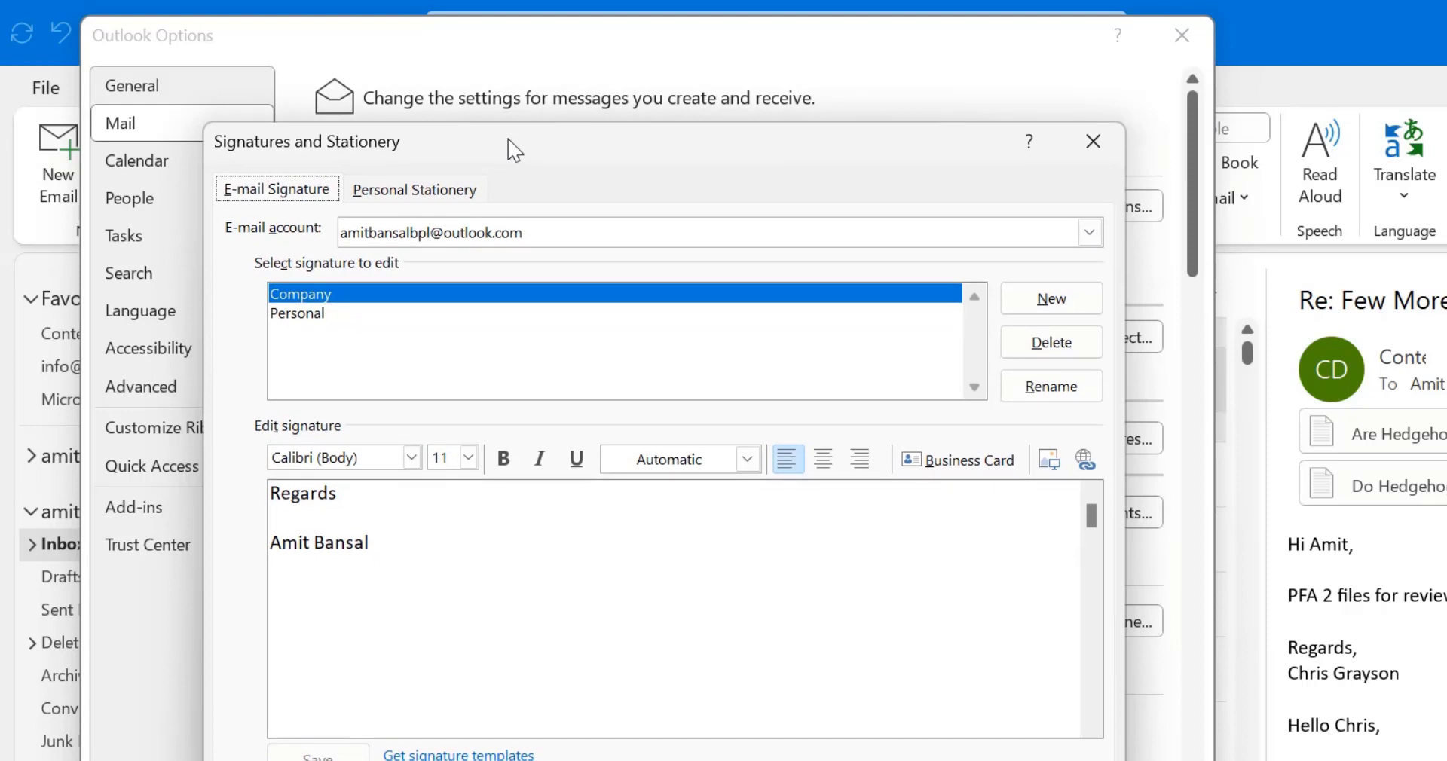
pyautogui.click(420, 190)
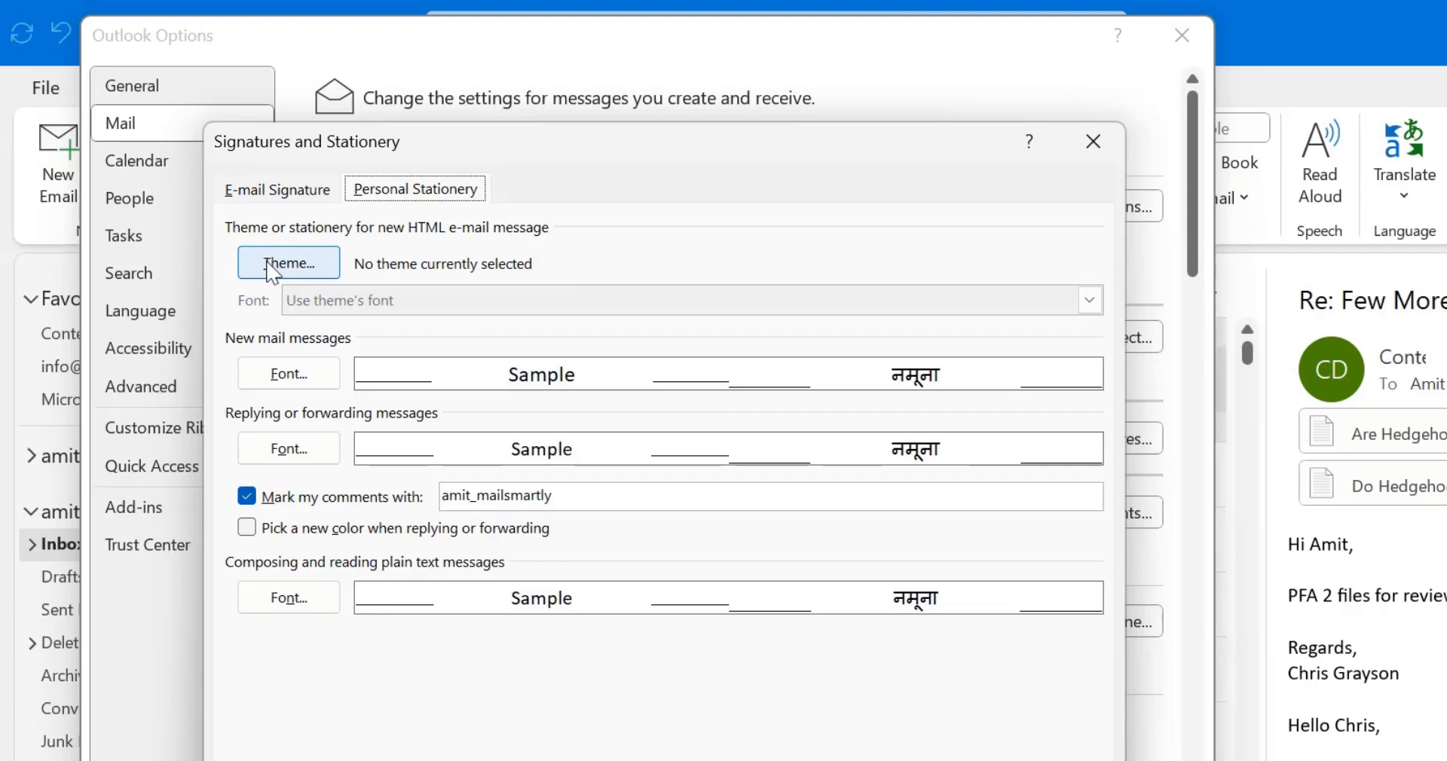
# Open the theme list and preview Afternoon, Axis, Blends and Blue Calm
pyautogui.click(295, 270)
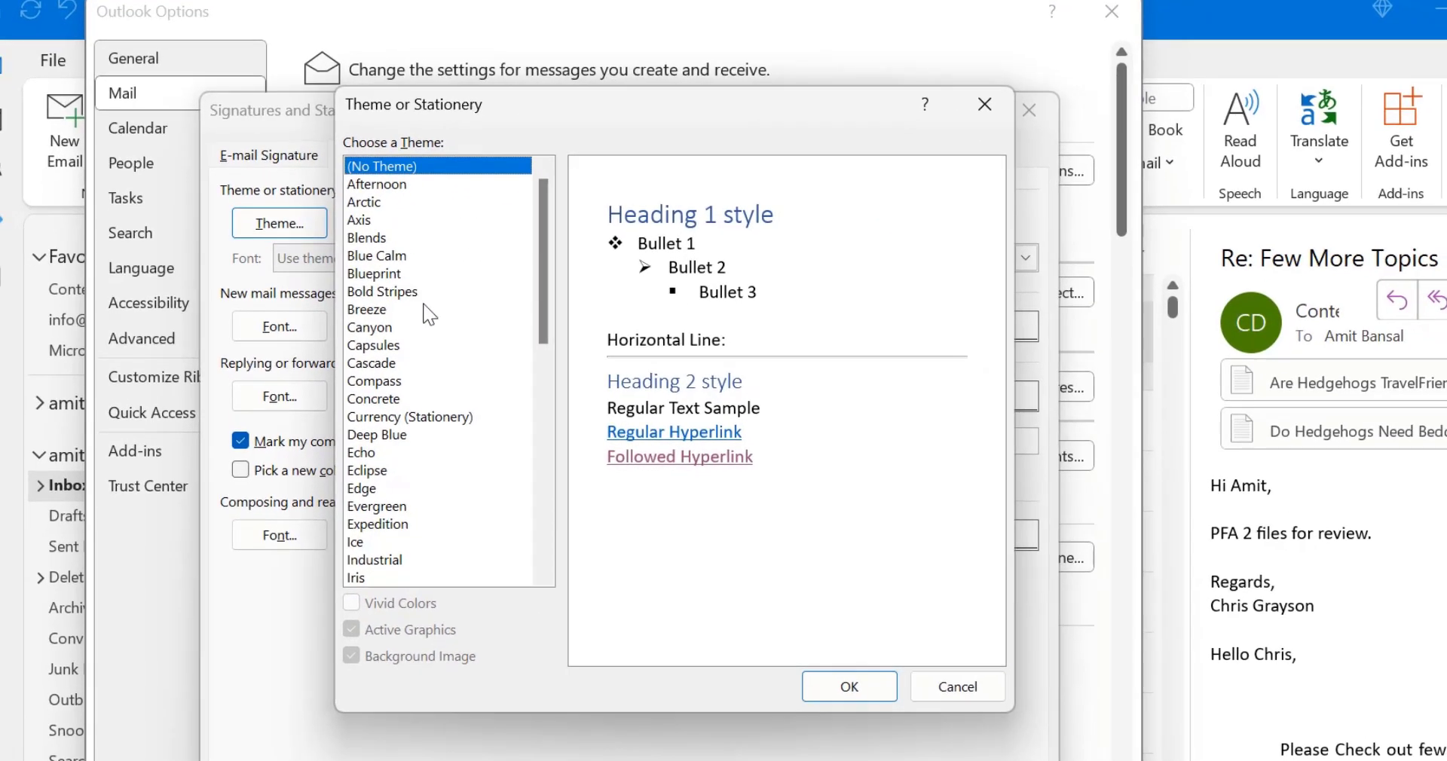
pyautogui.scroll(-5, 450, 362)
pyautogui.scroll(-7, 429, 317)
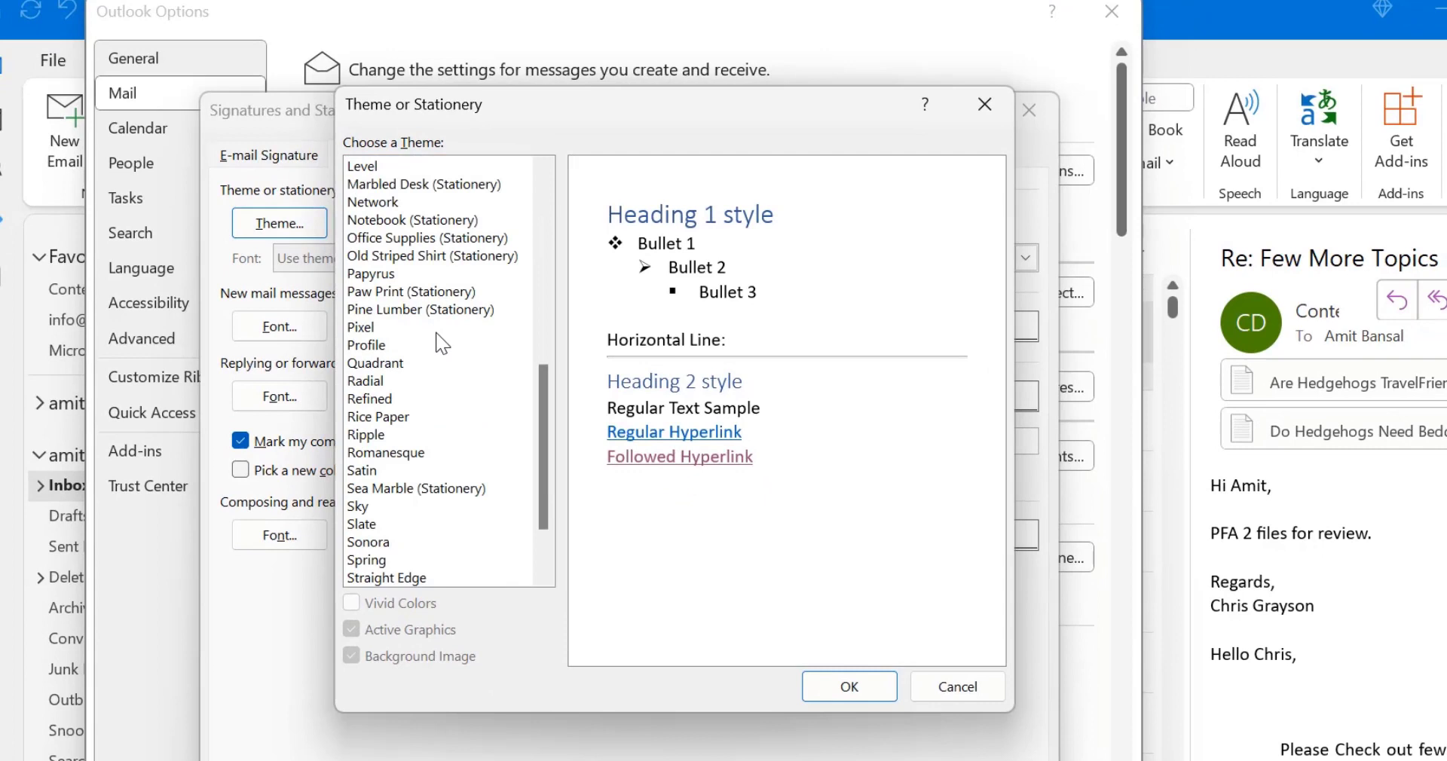
pyautogui.scroll(12, 442, 344)
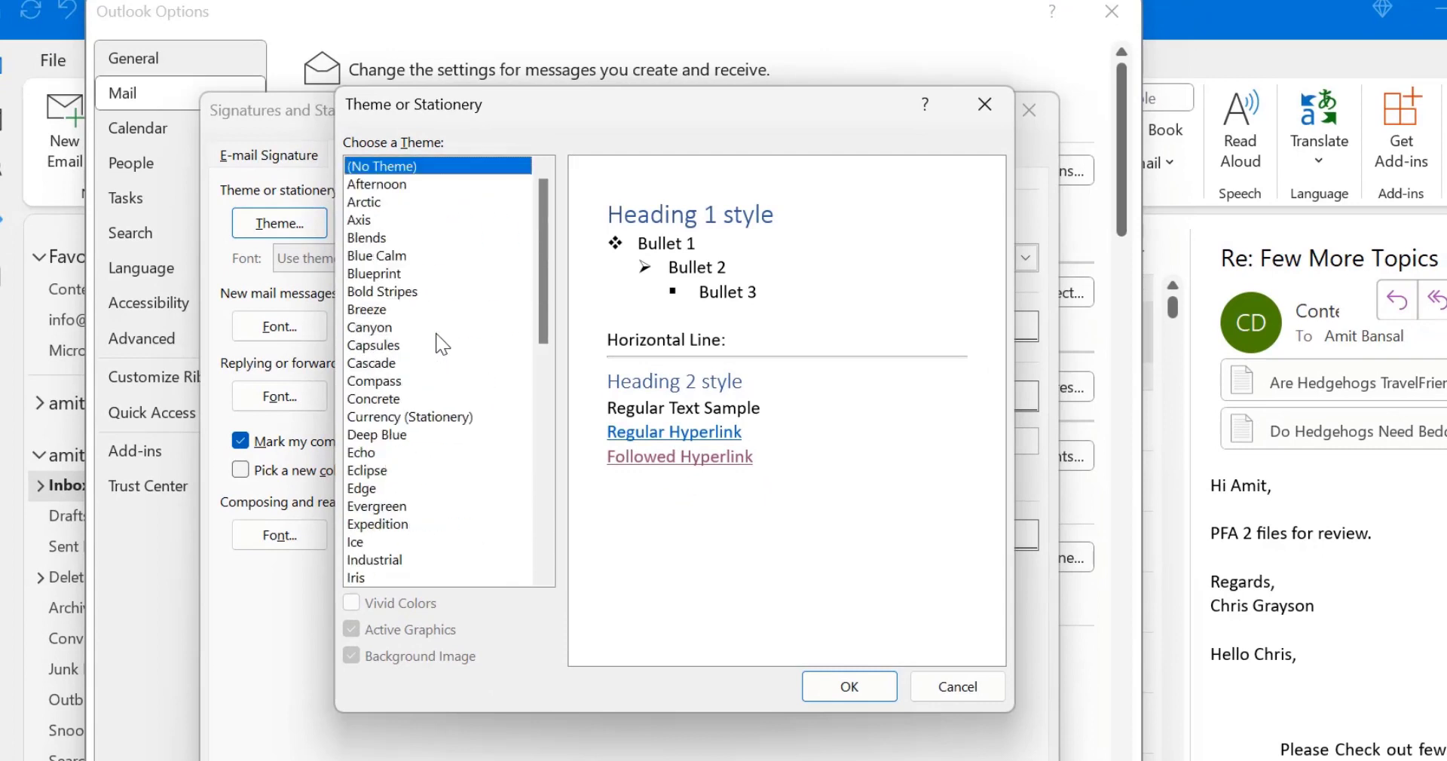
pyautogui.click(378, 186)
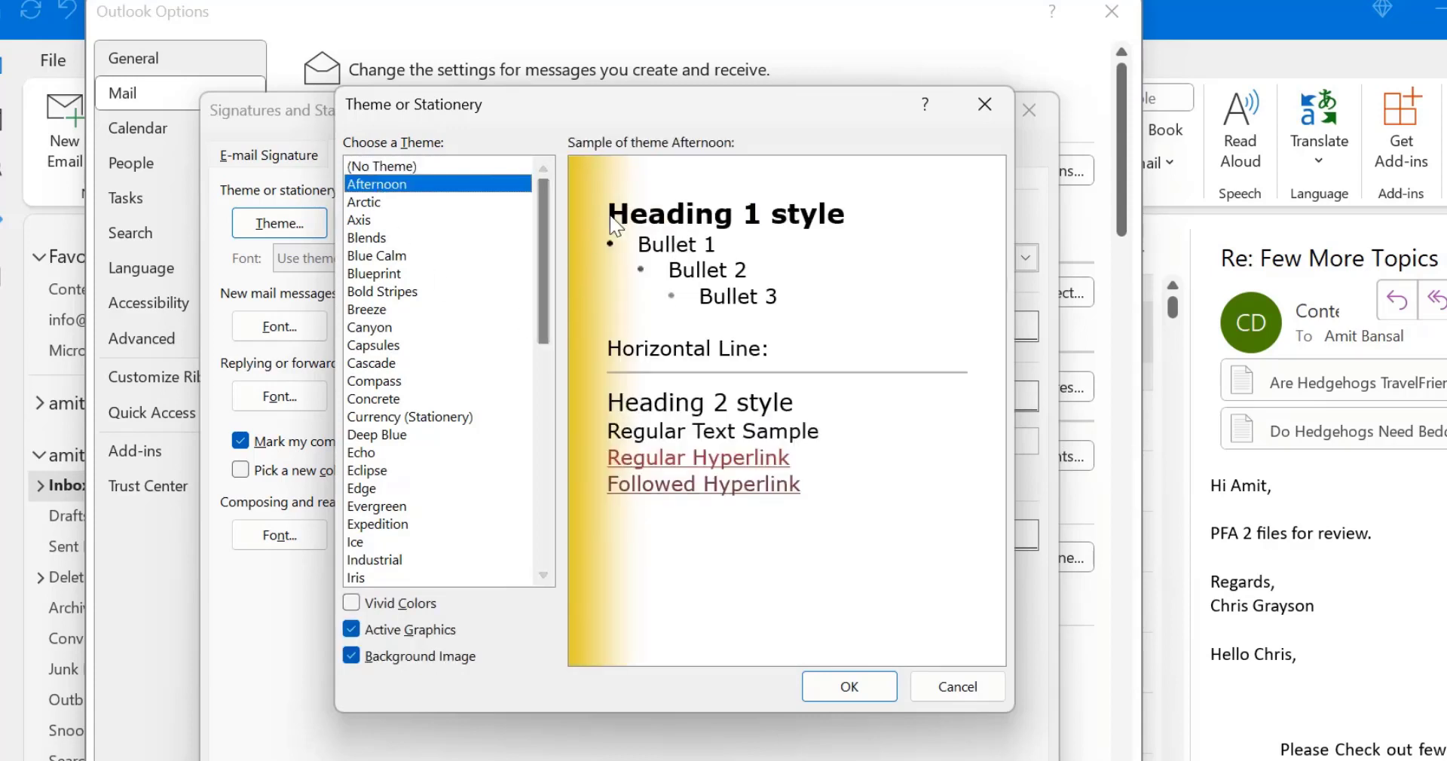
pyautogui.click(369, 220)
pyautogui.click(373, 238)
pyautogui.click(374, 260)
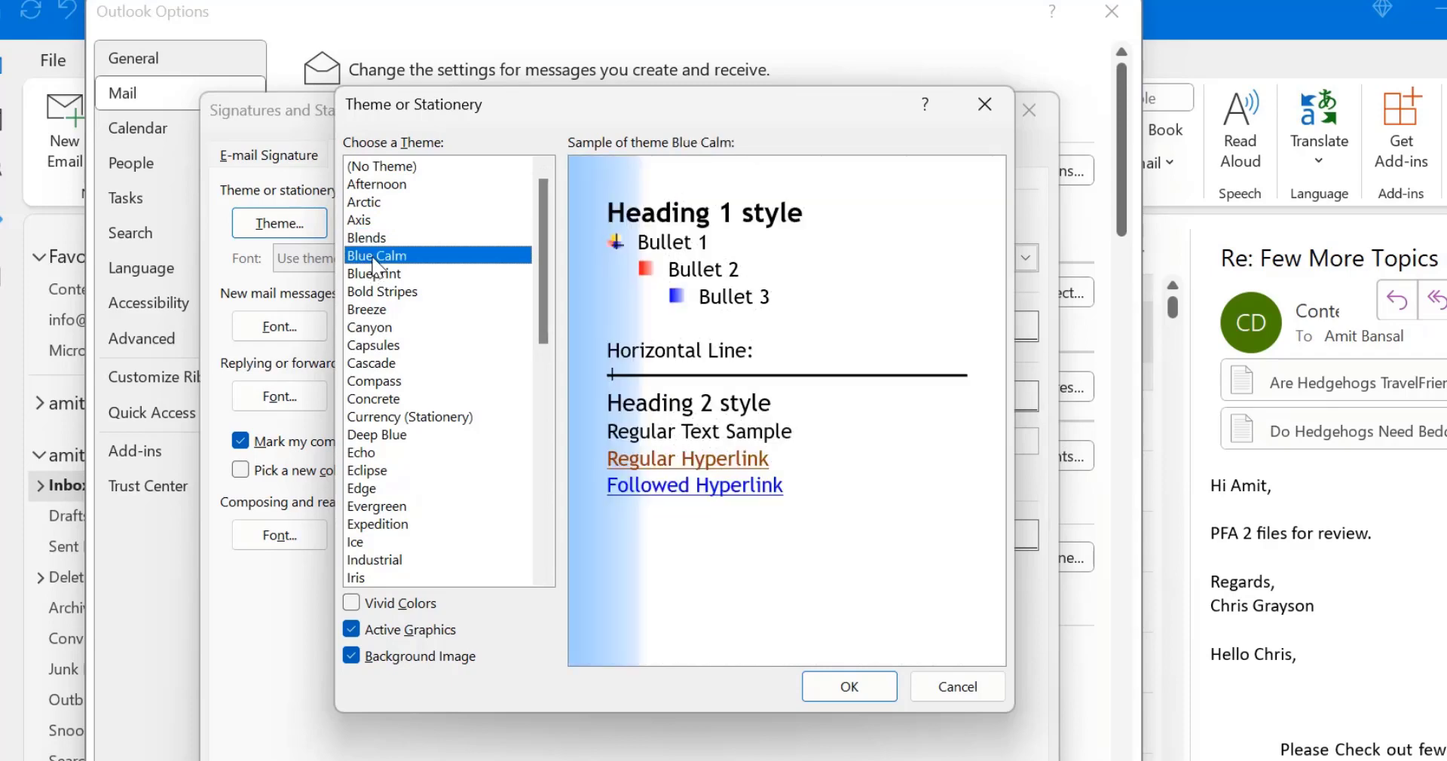
# Preview Bold Stripes, Breeze, Currency, Capsules and Echo, then select Blue Calm
pyautogui.click(387, 291)
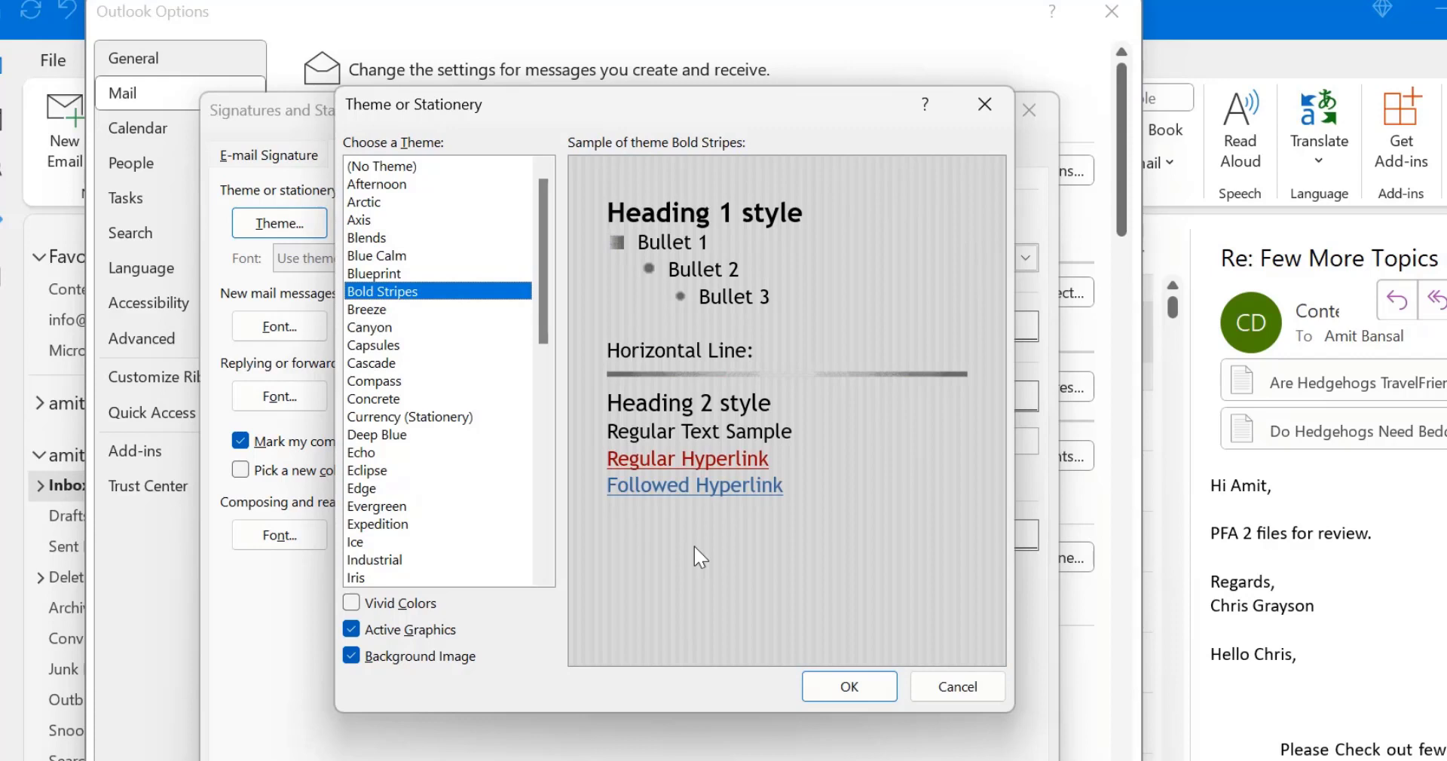
pyautogui.click(385, 308)
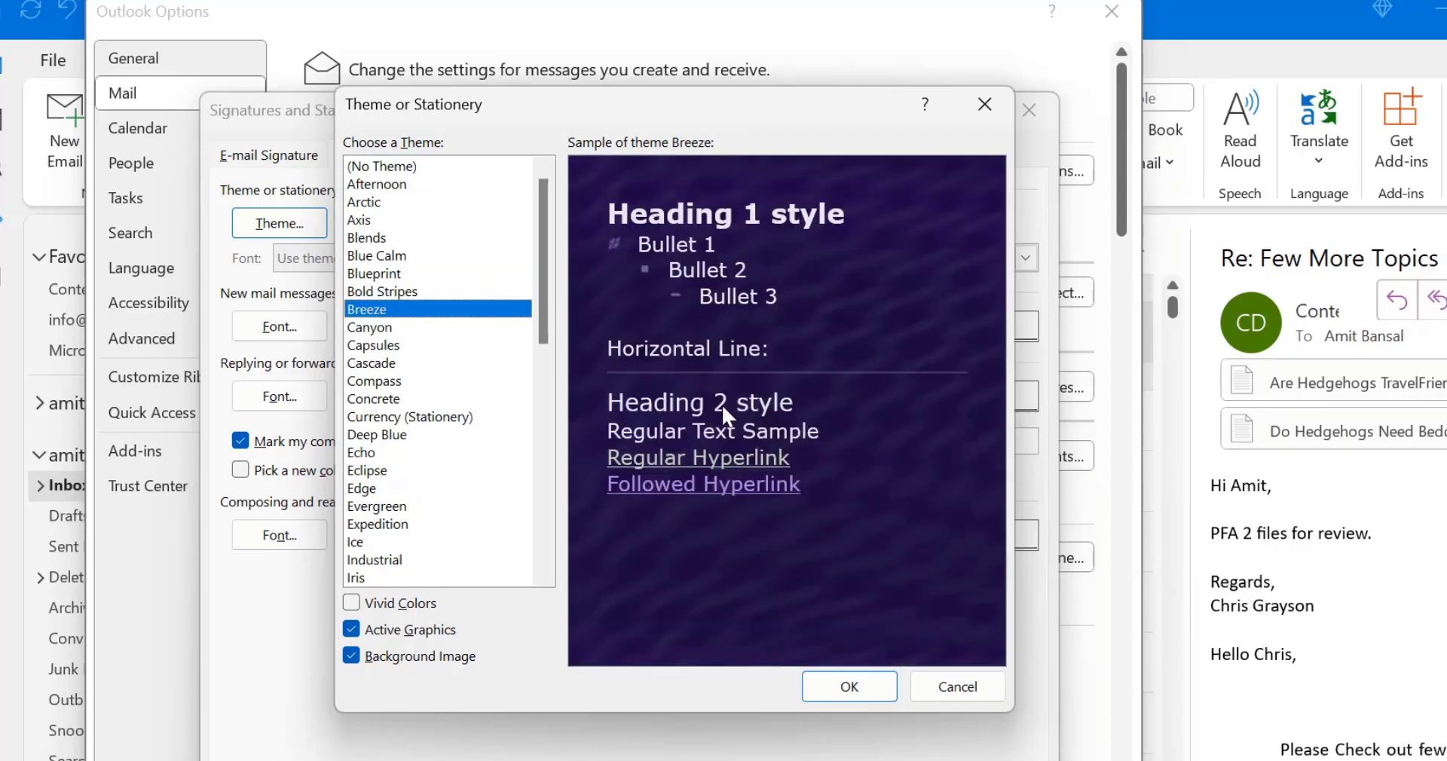
pyautogui.click(415, 417)
pyautogui.click(377, 346)
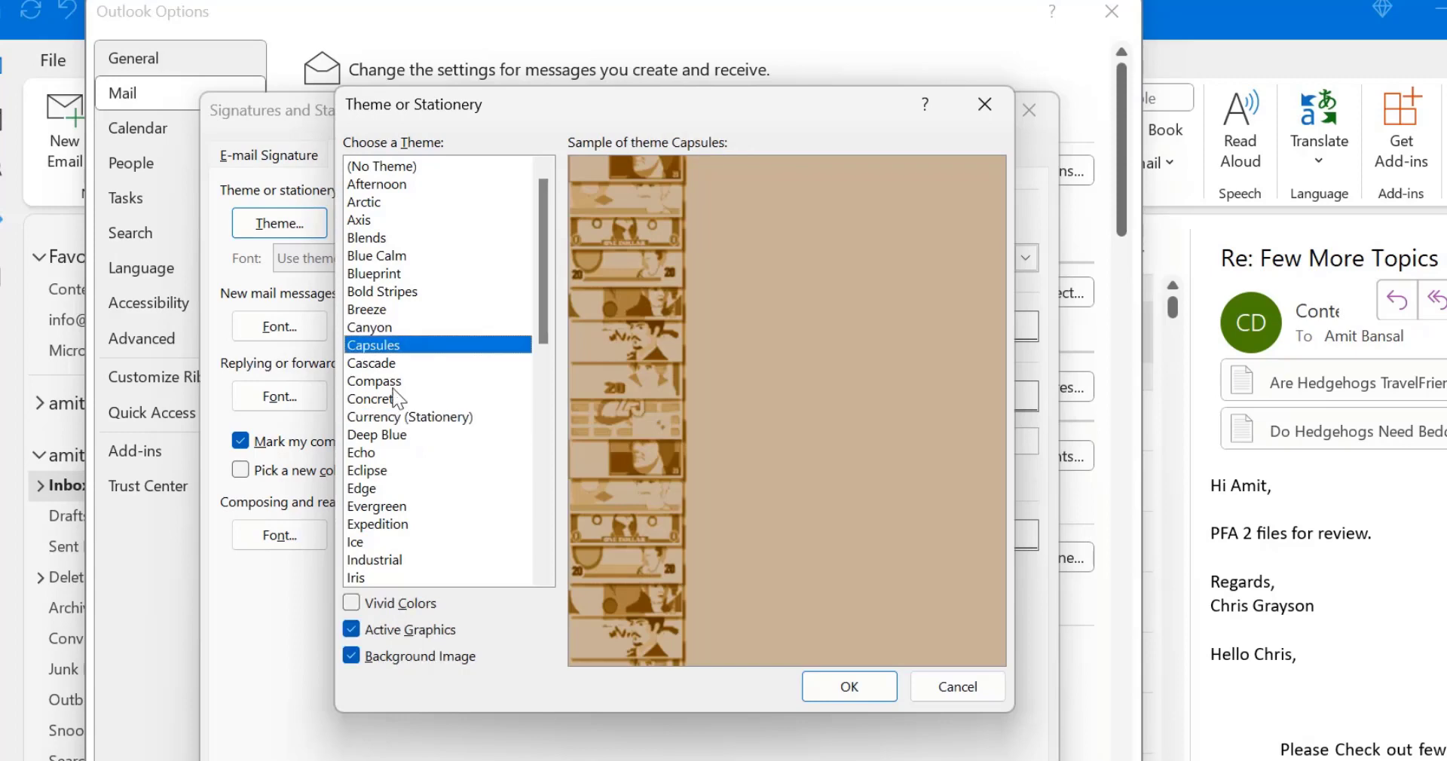
pyautogui.click(398, 453)
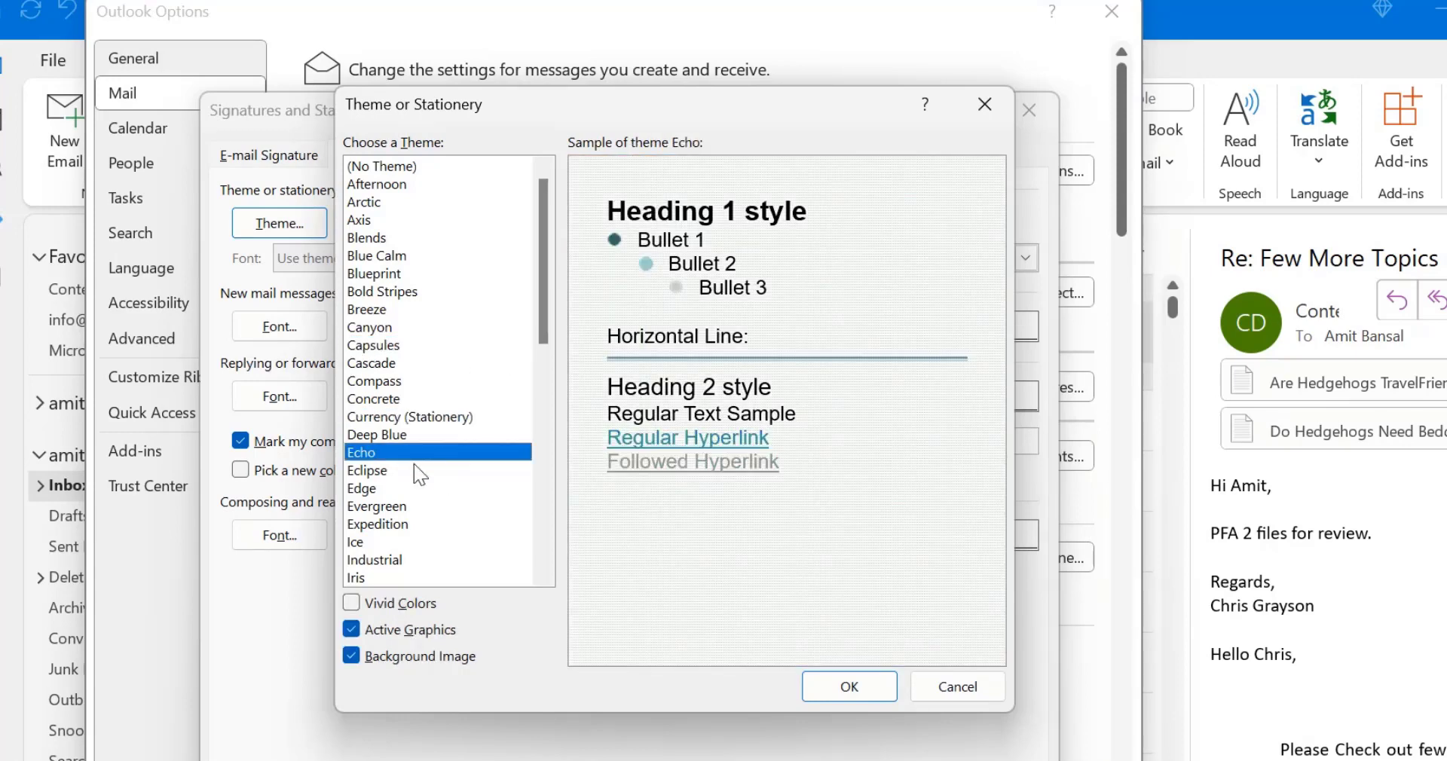
pyautogui.click(404, 257)
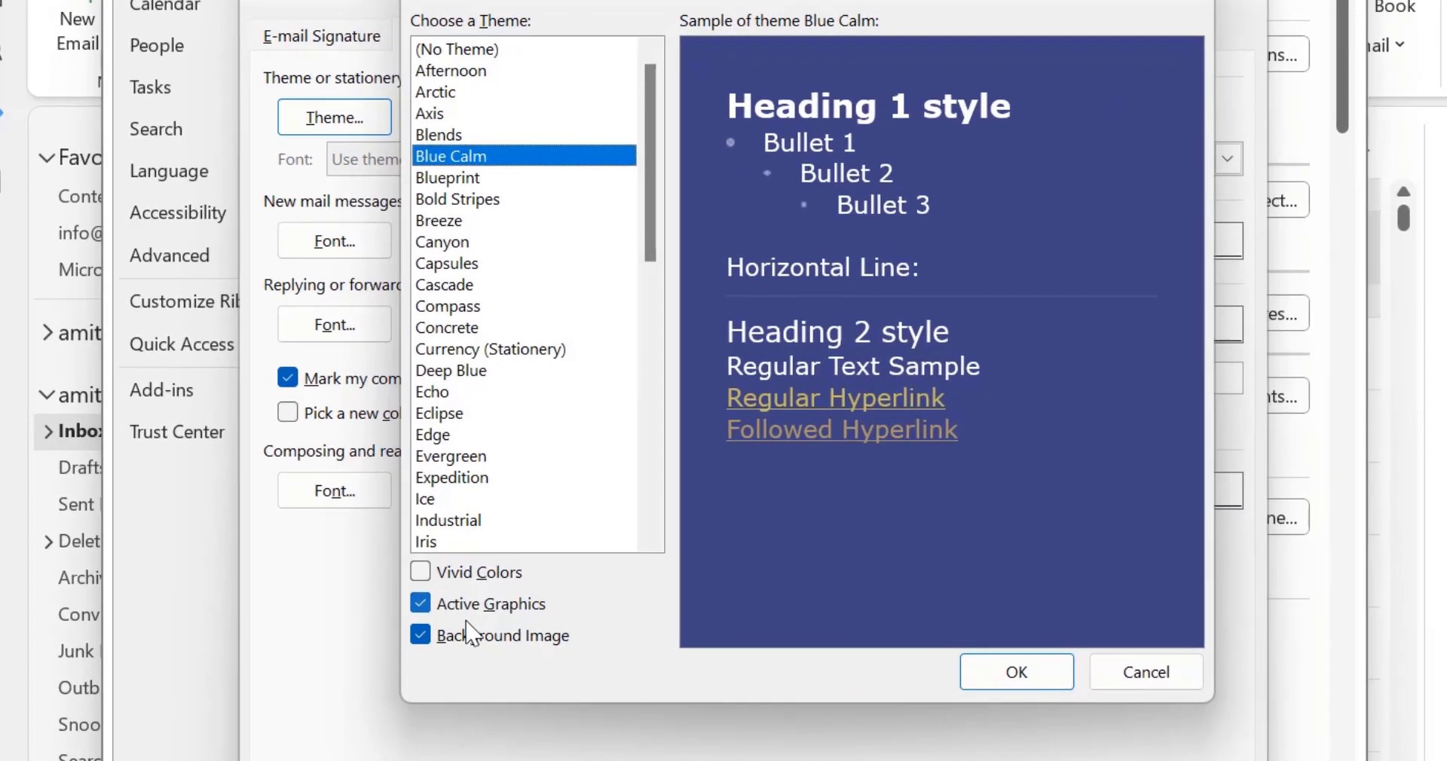
# Try toggling vivid colours, active graphics and background image, then confirm Blue Calm
pyautogui.click(423, 576)
pyautogui.click(424, 580)
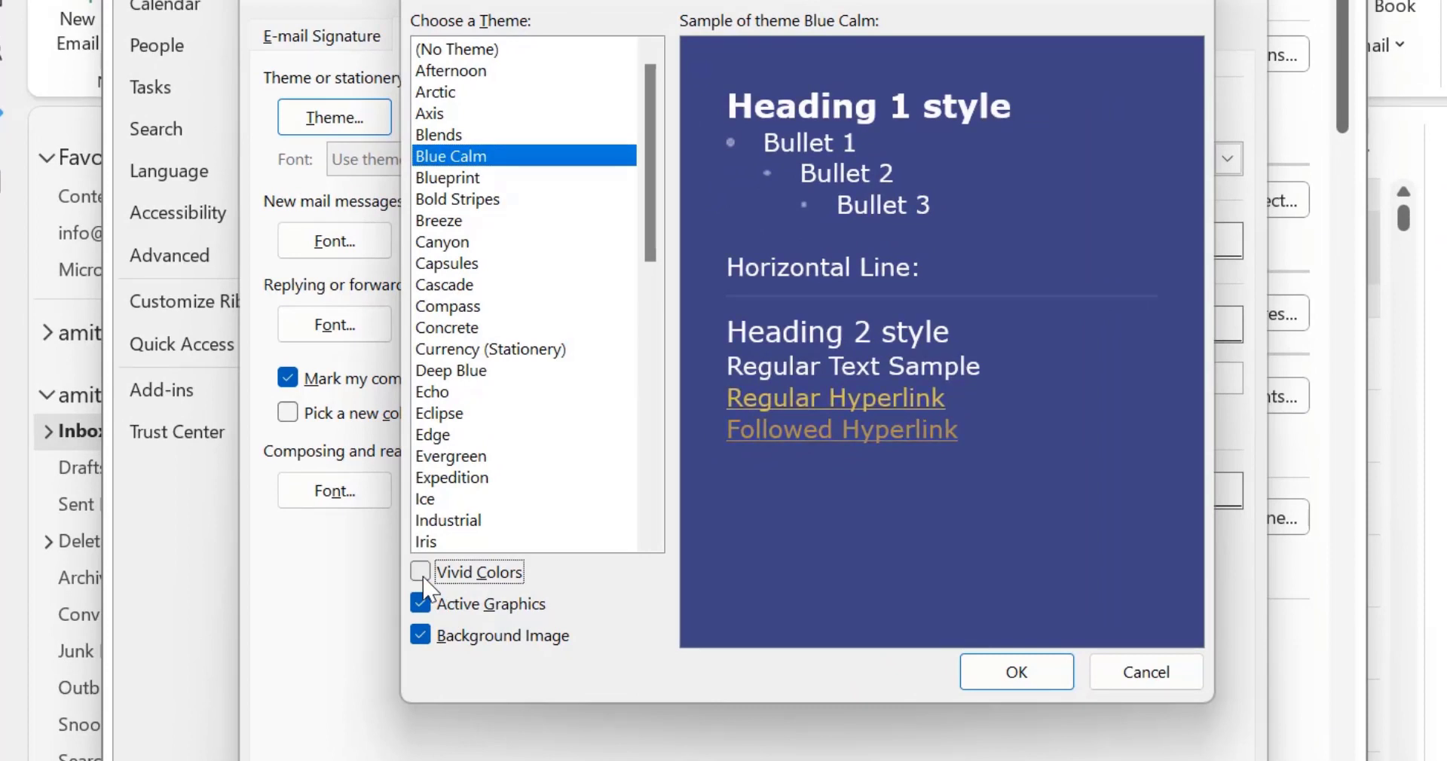
pyautogui.click(425, 611)
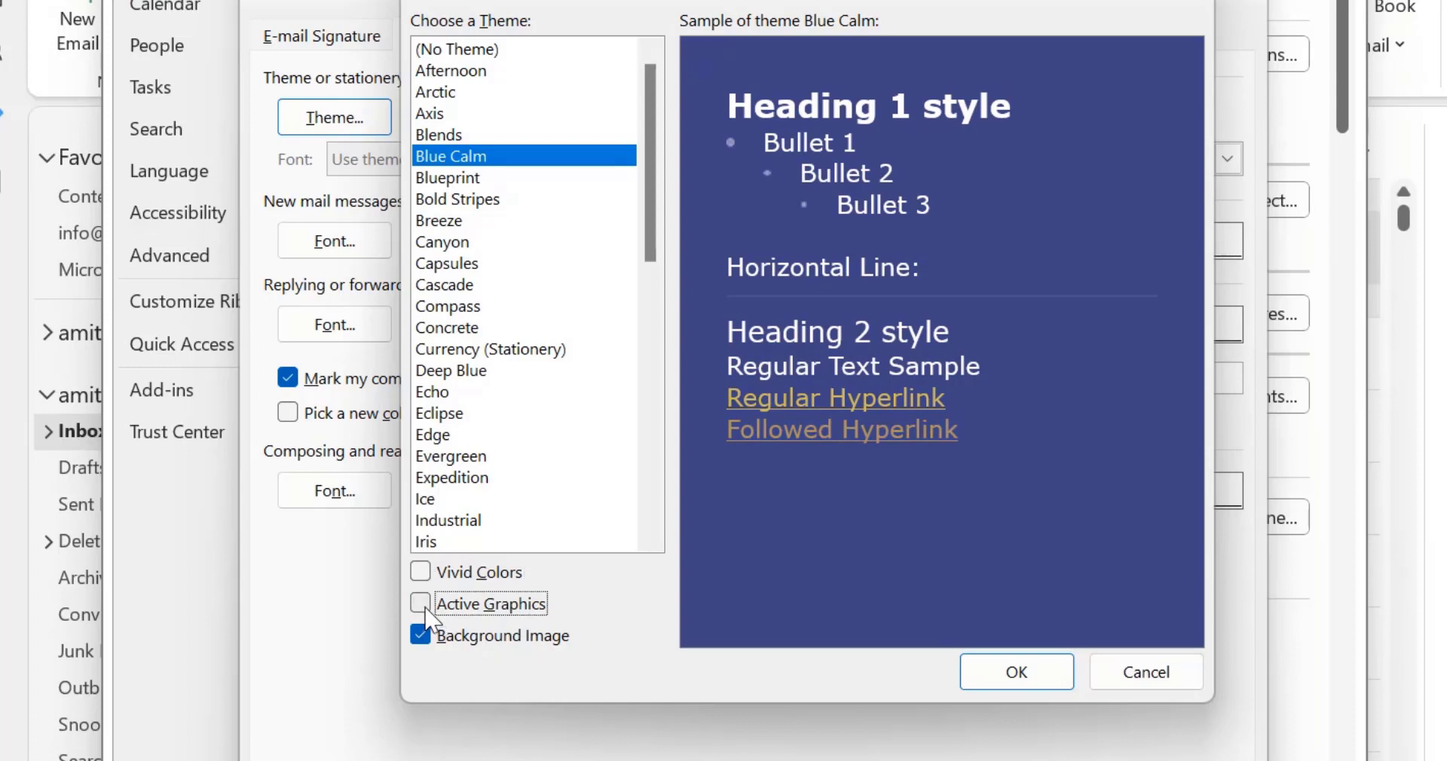
pyautogui.click(421, 604)
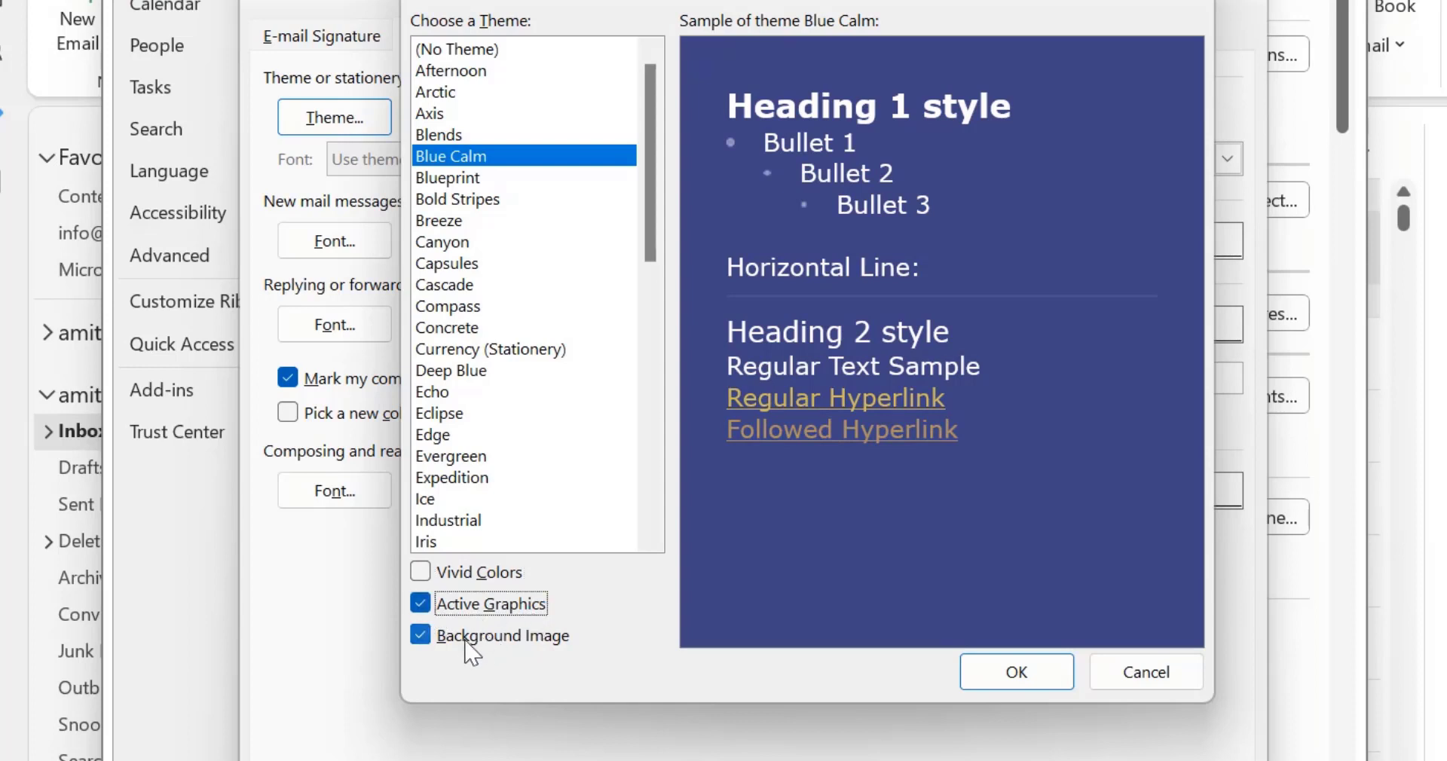
pyautogui.click(466, 640)
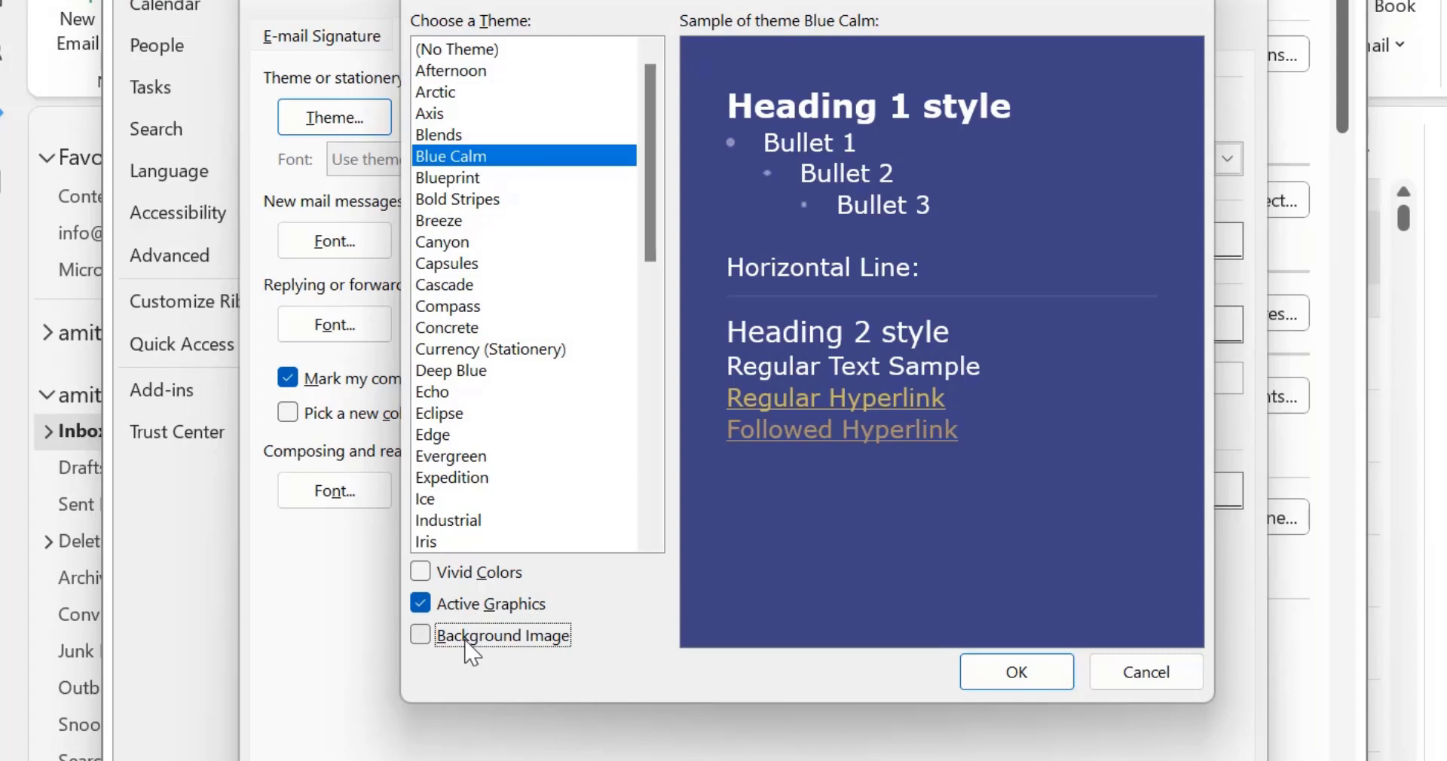
pyautogui.click(466, 642)
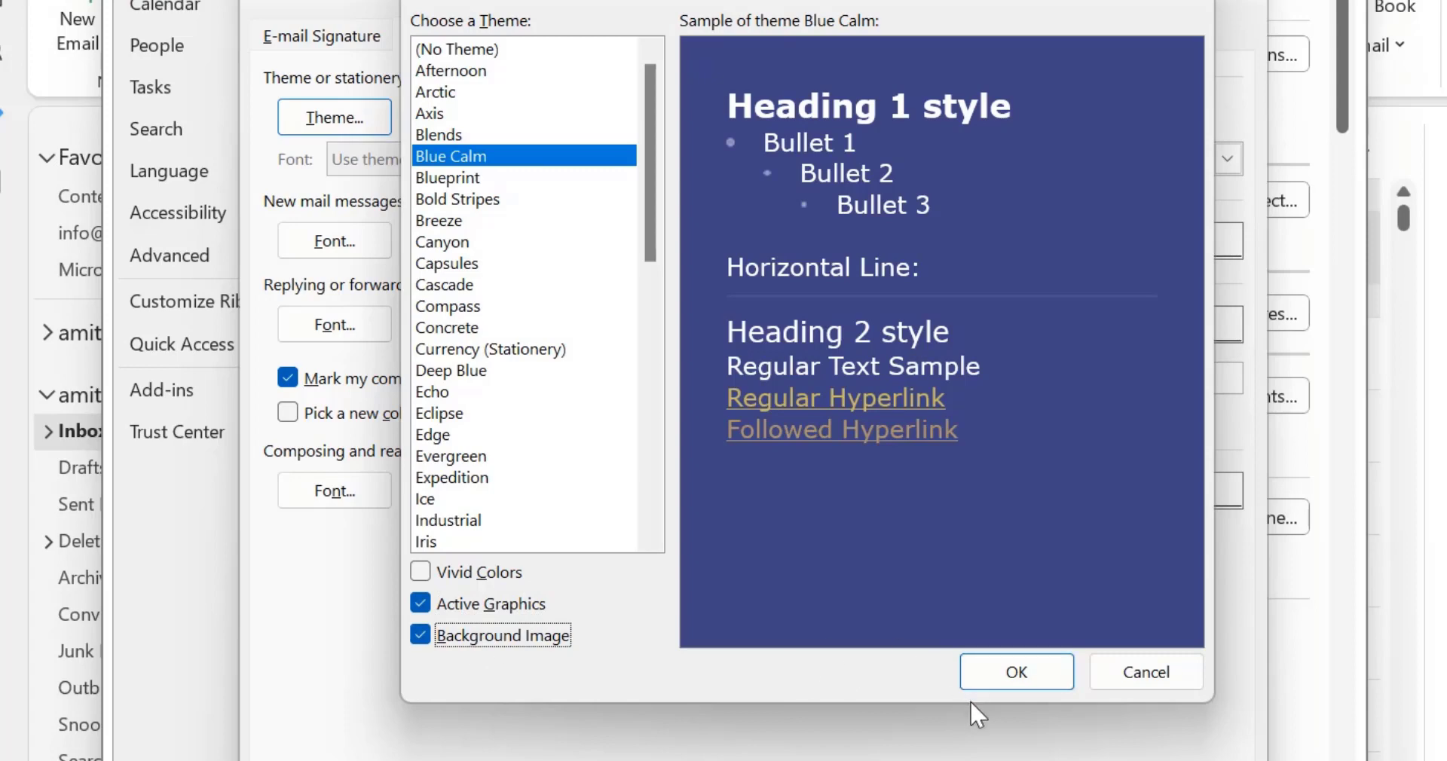
pyautogui.click(1023, 680)
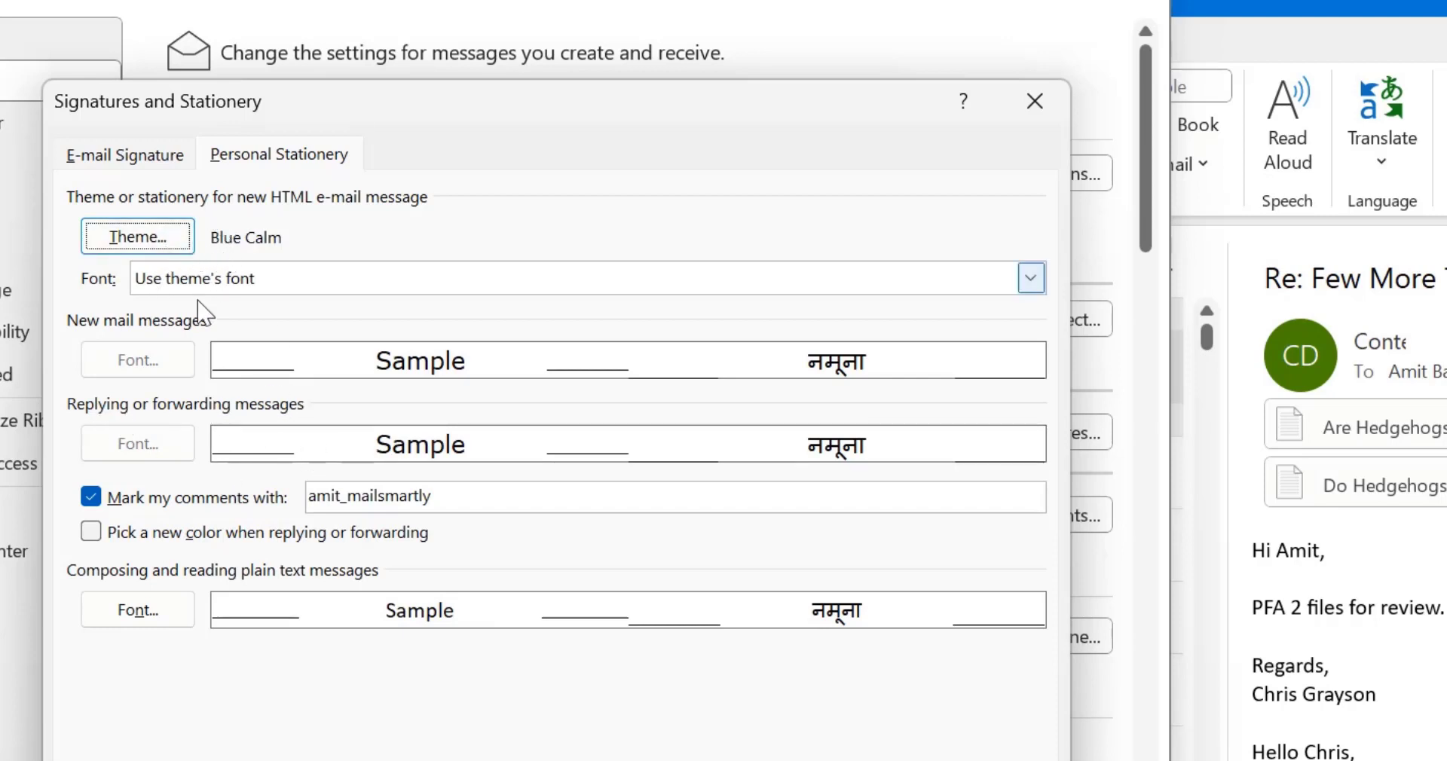
# Recheck the theme list keeping Blue Calm, then close Signatures and Stationery and Outlook Options
pyautogui.click(190, 242)
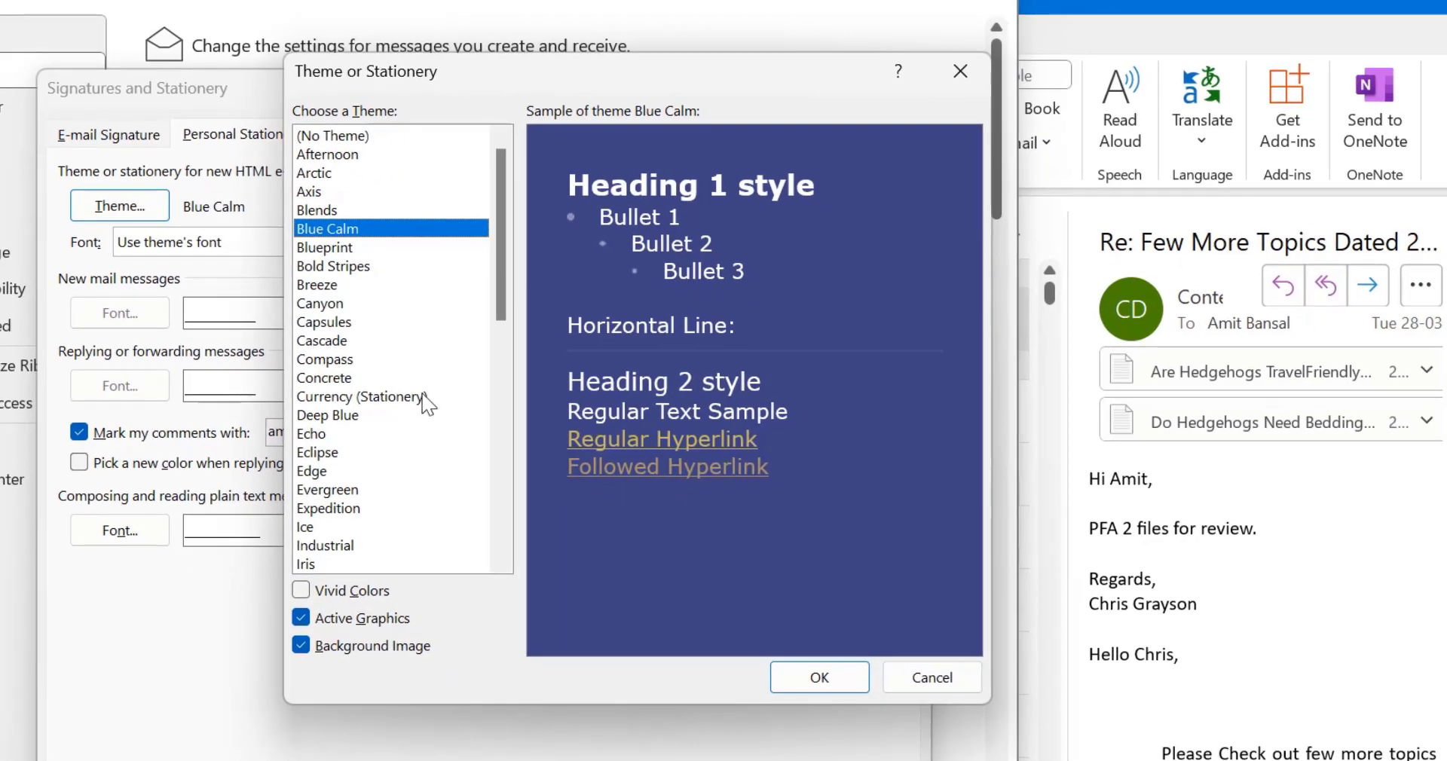
pyautogui.press('Return')
pyautogui.click(687, 754)
pyautogui.press('Return')
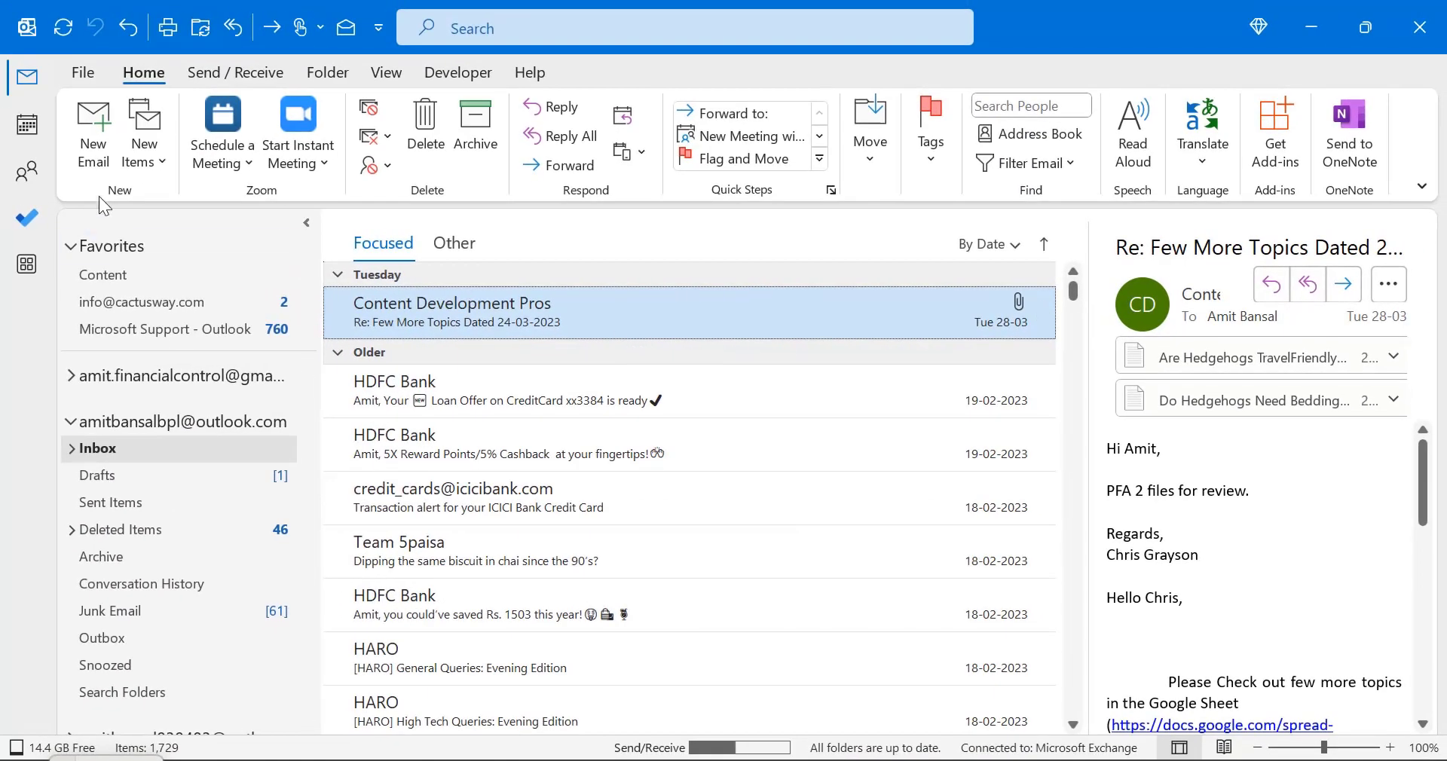
pyautogui.click(92, 153)
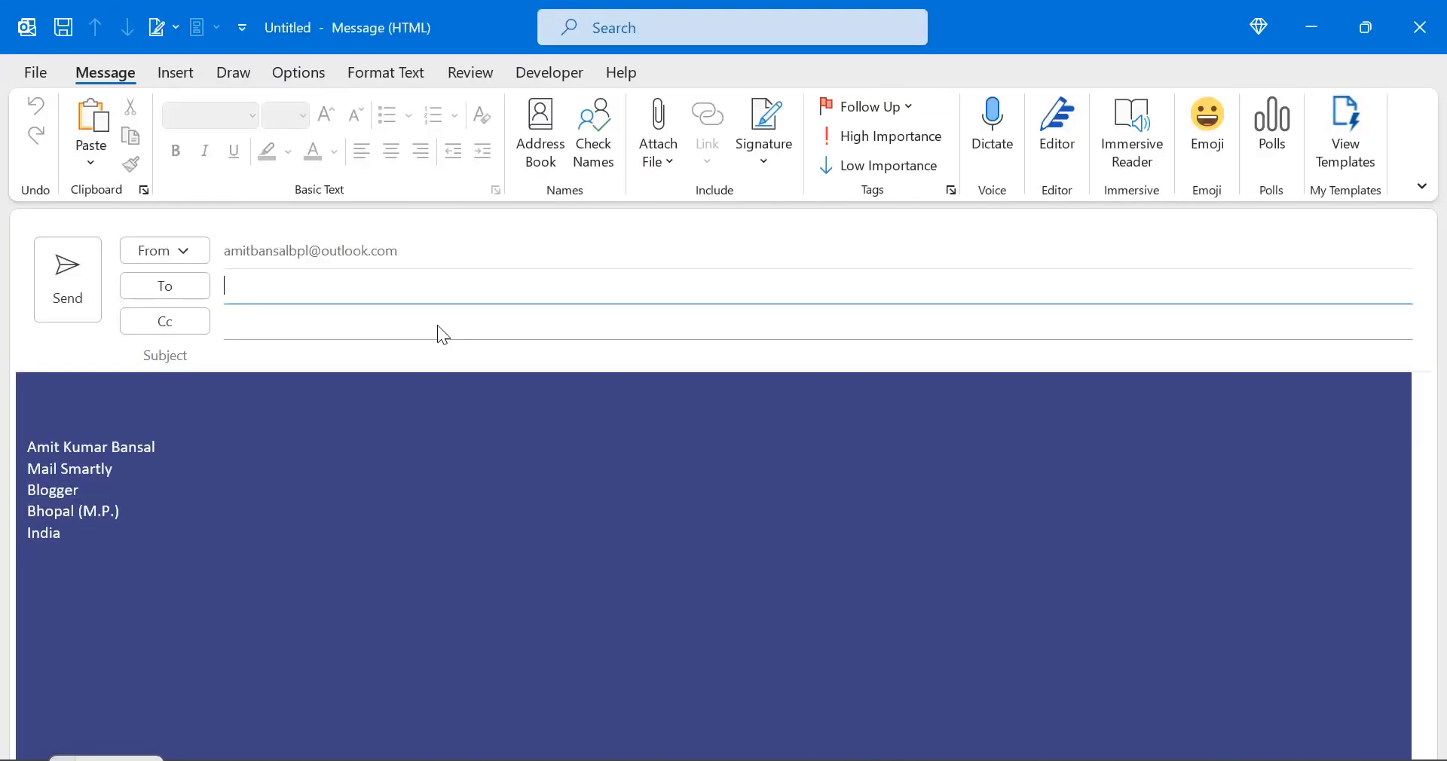
pyautogui.click(762, 516)
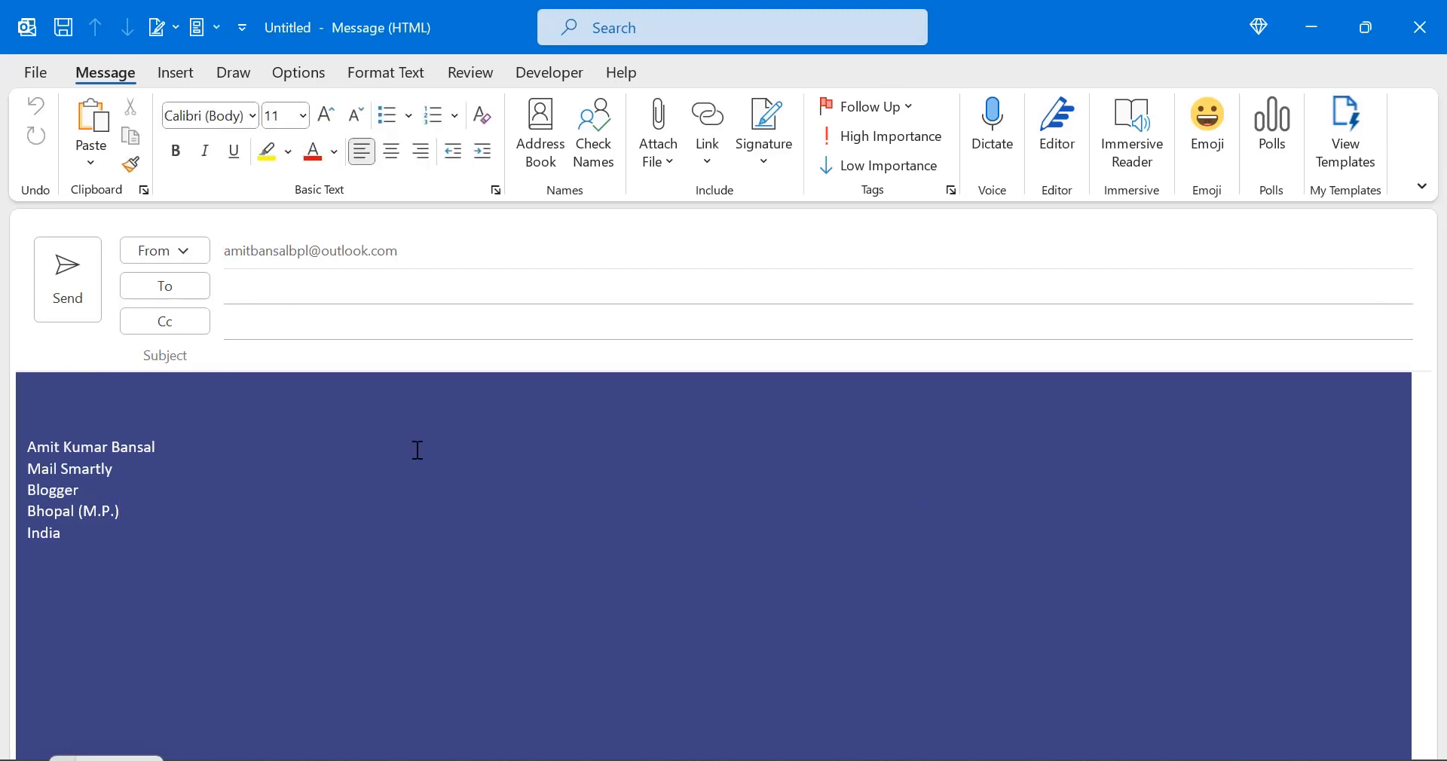
pyautogui.click(234, 397)
pyautogui.write('SDVsad')
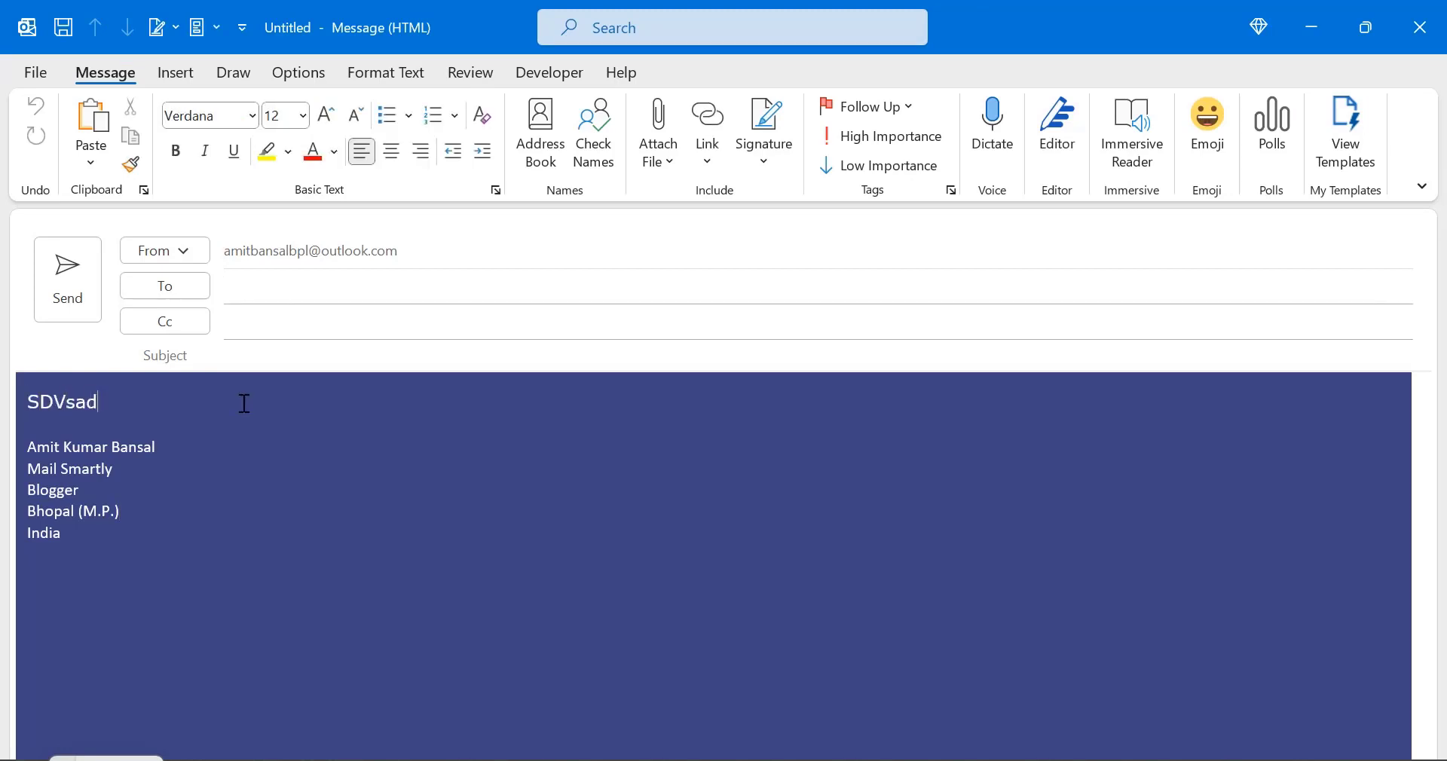
pyautogui.write('vsfvfbdfbdf')
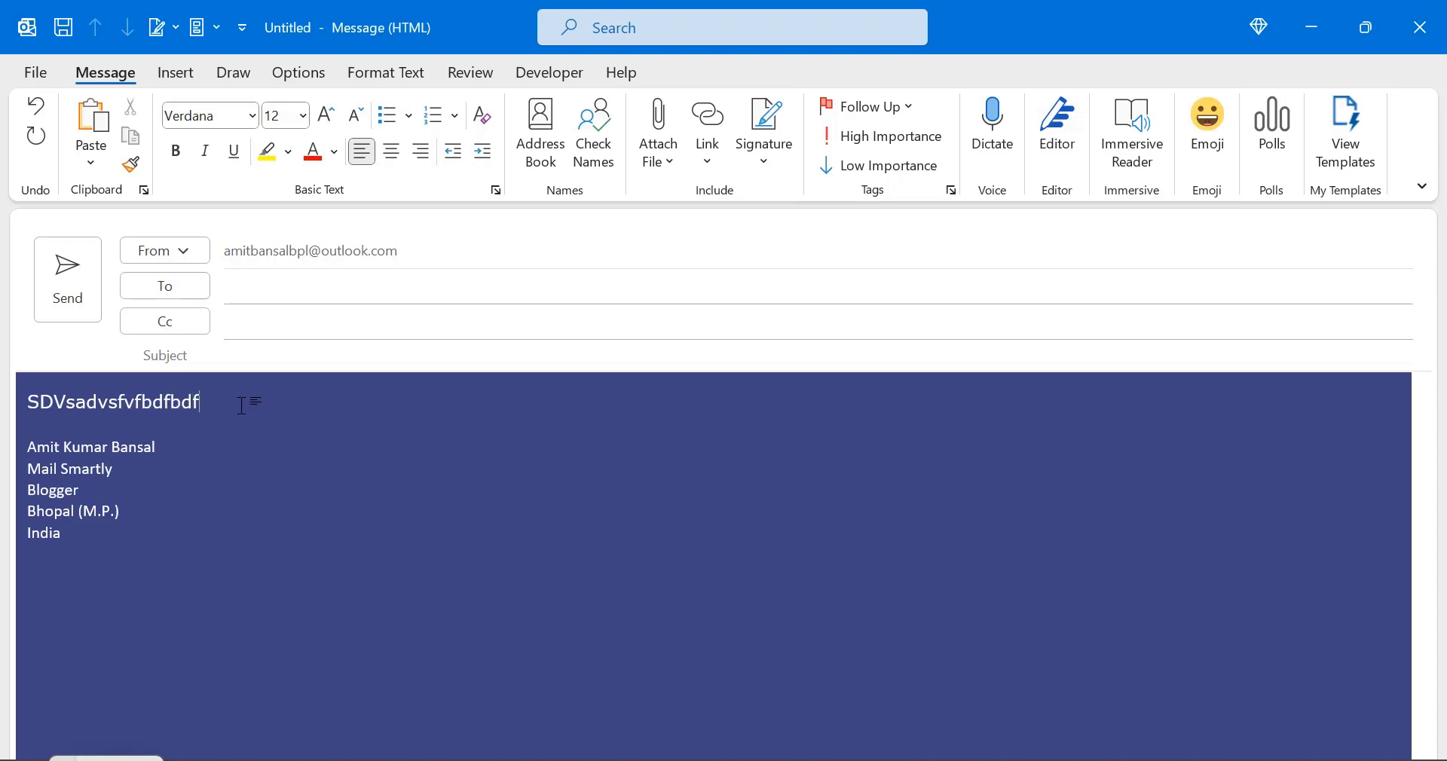
pyautogui.hotkey('ctrl', 'z')
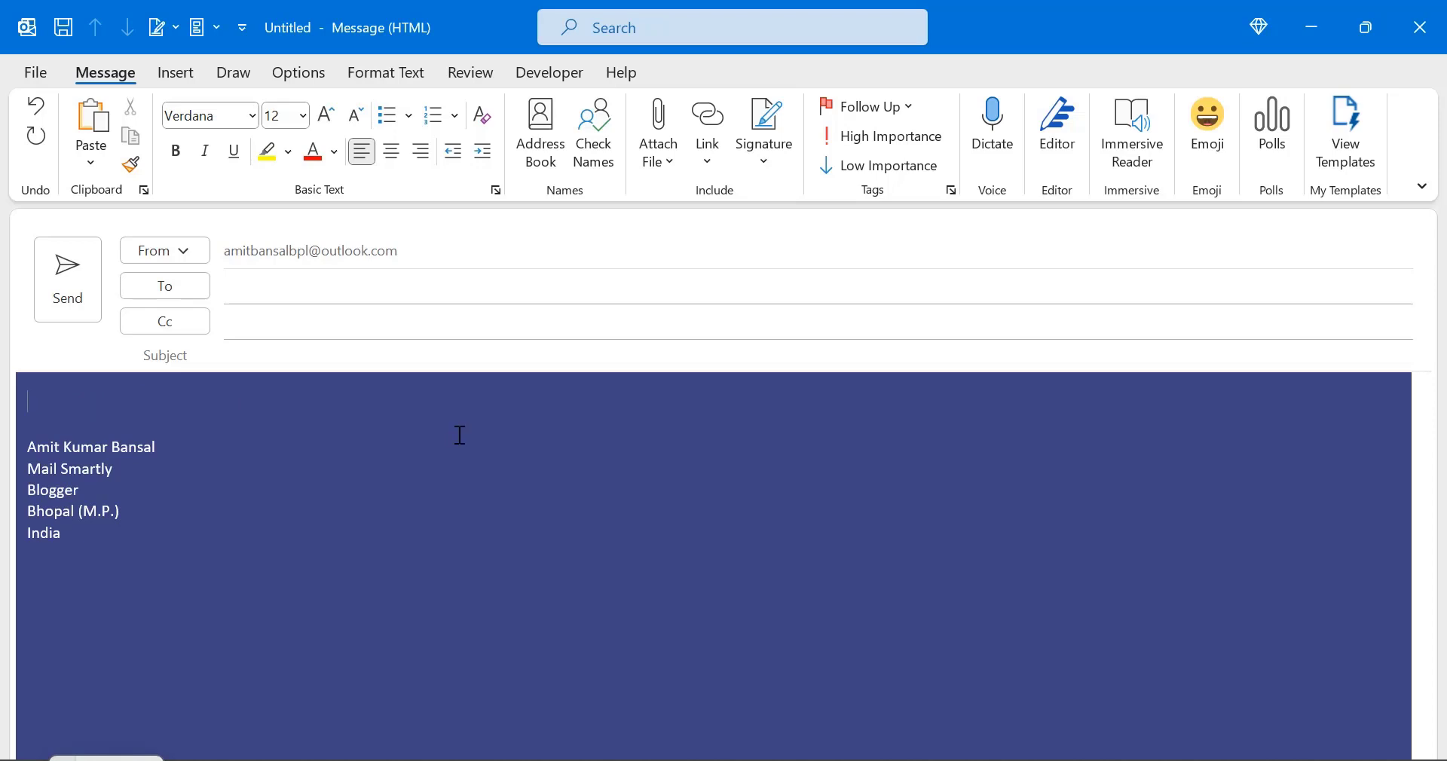
pyautogui.press('Escape')
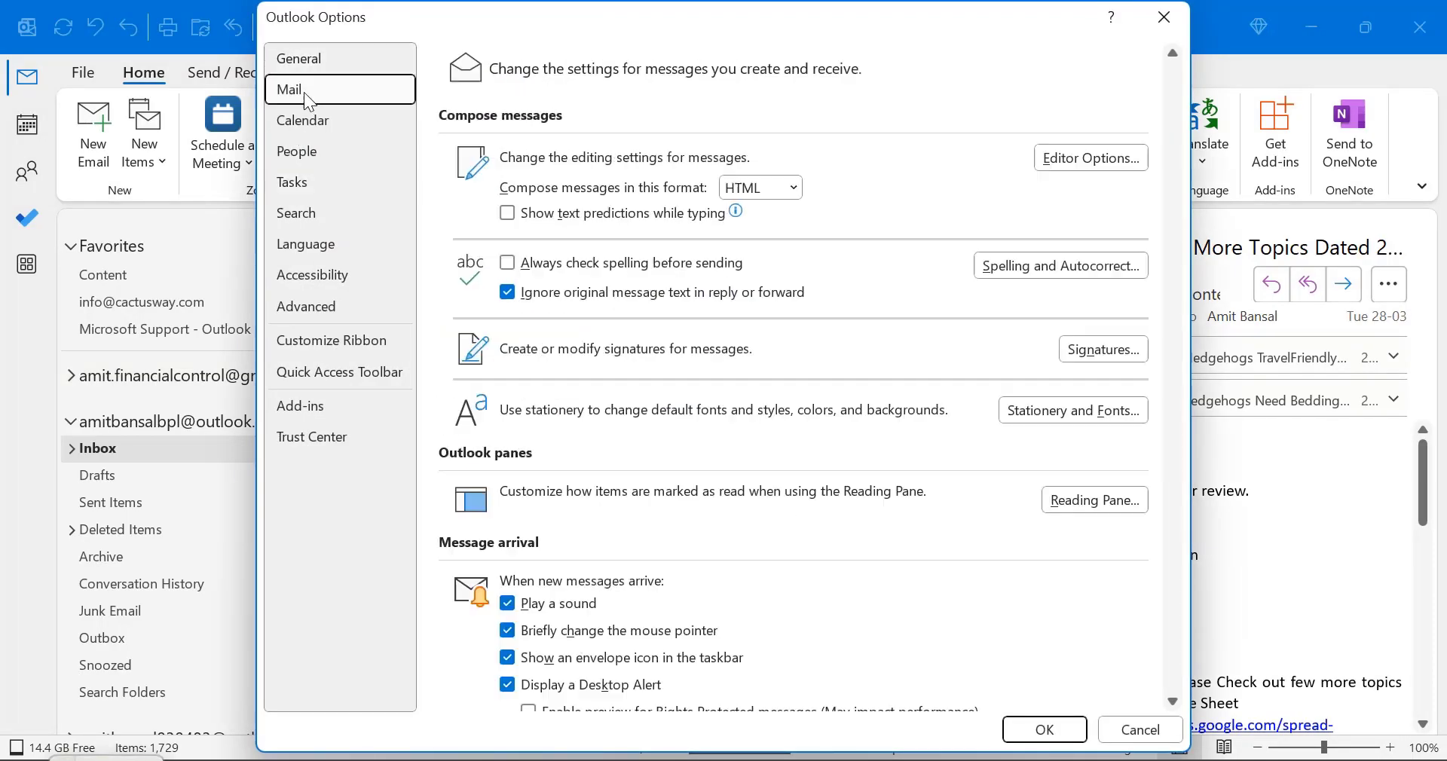
# Replace the Blue Calm stationery theme with (No Theme)
pyautogui.moveTo(455, 29); pyautogui.dragTo(326, 77)
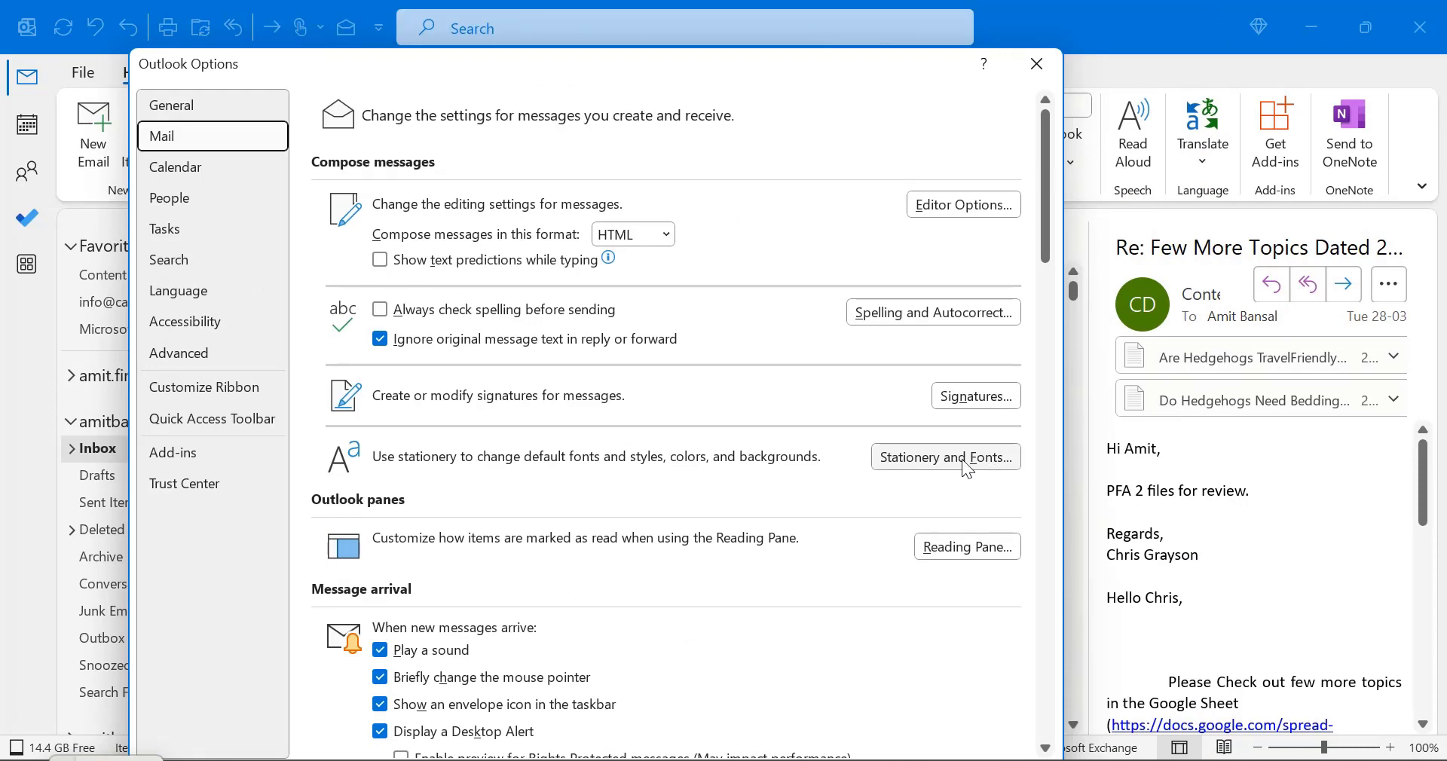
pyautogui.click(987, 461)
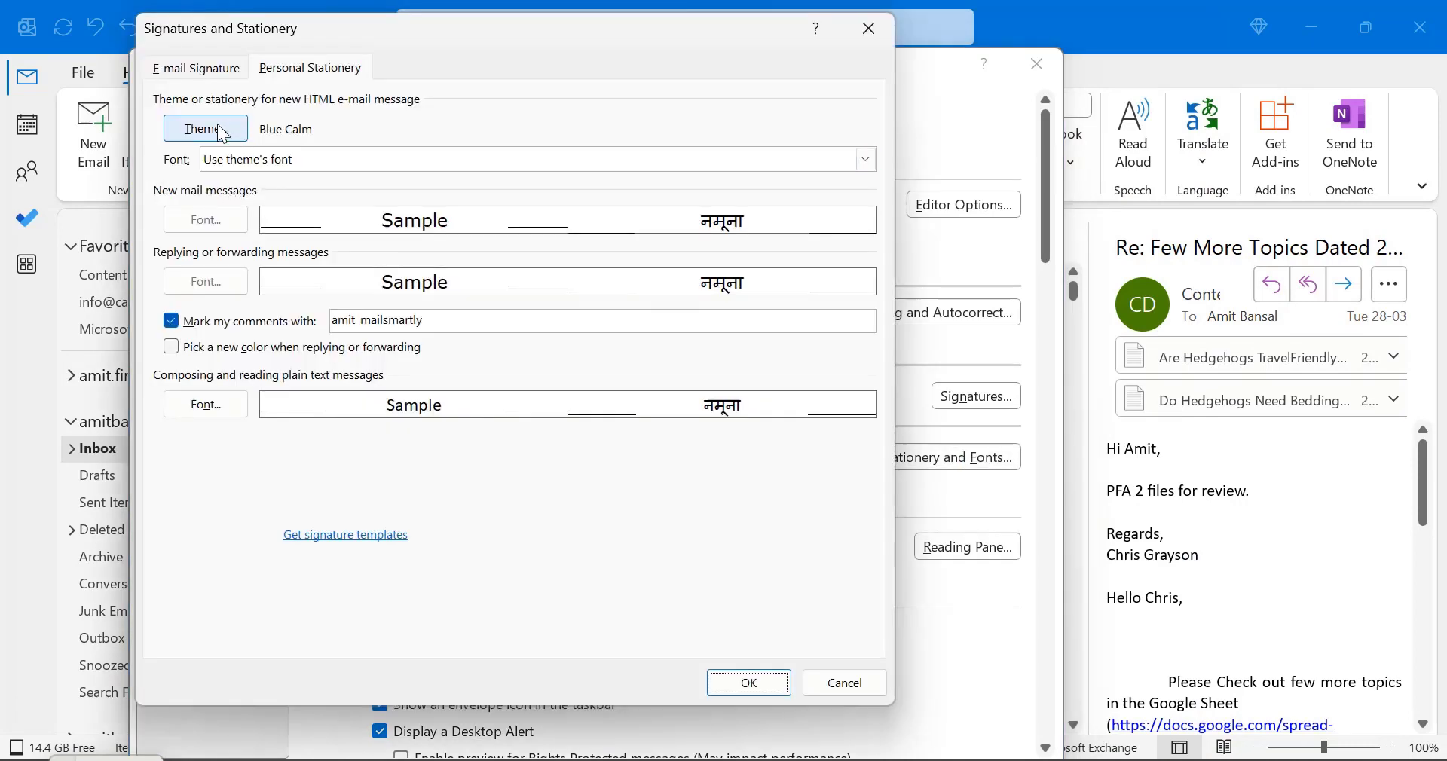
pyautogui.click(223, 134)
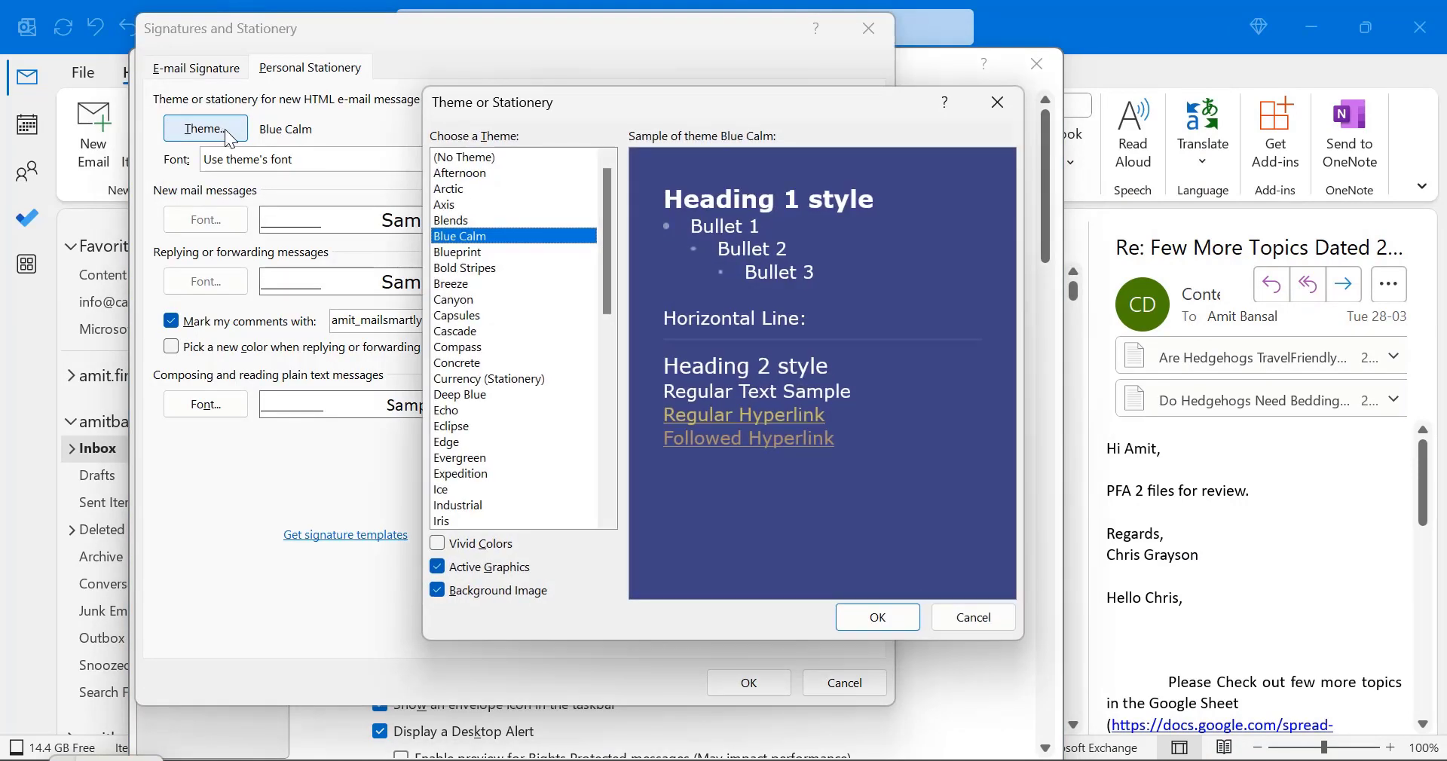
pyautogui.click(461, 157)
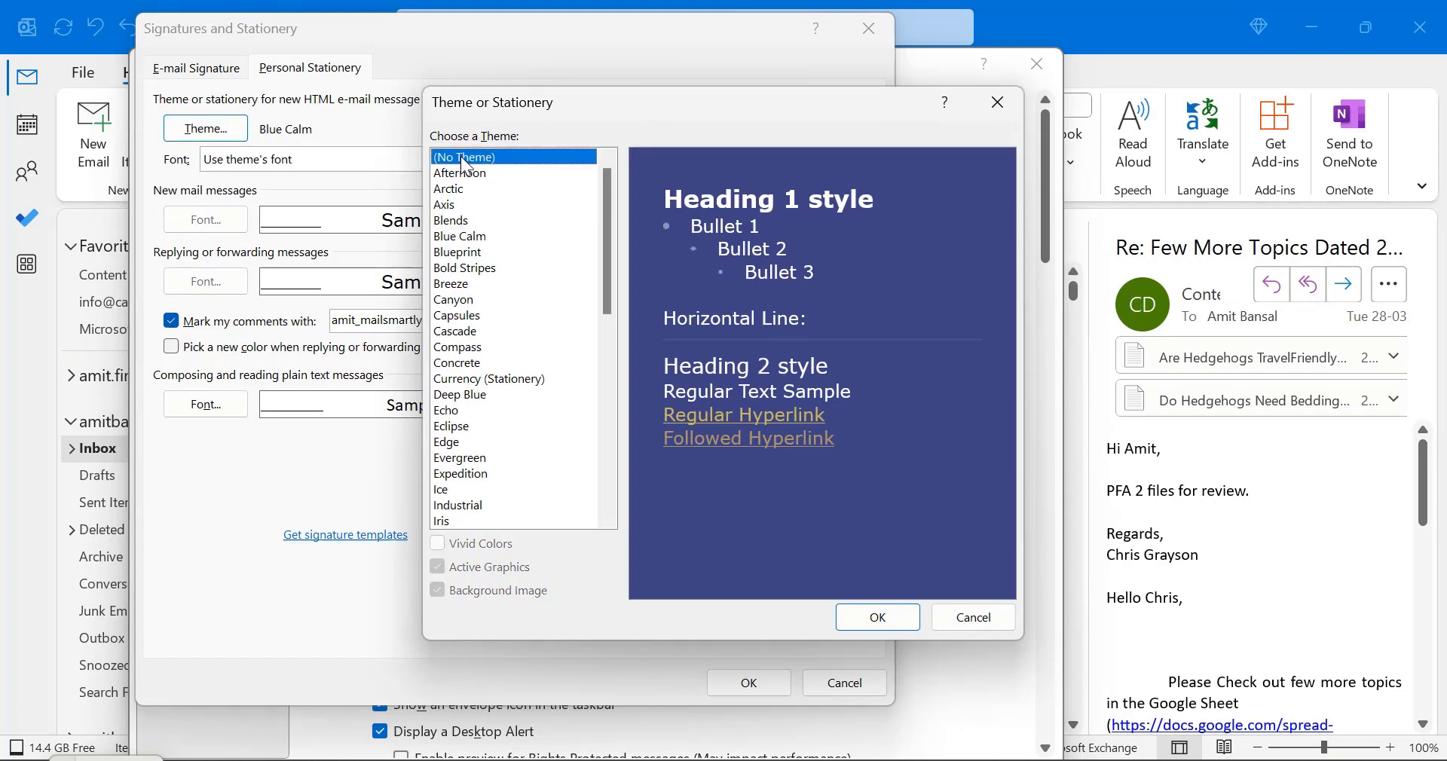
pyautogui.click(877, 618)
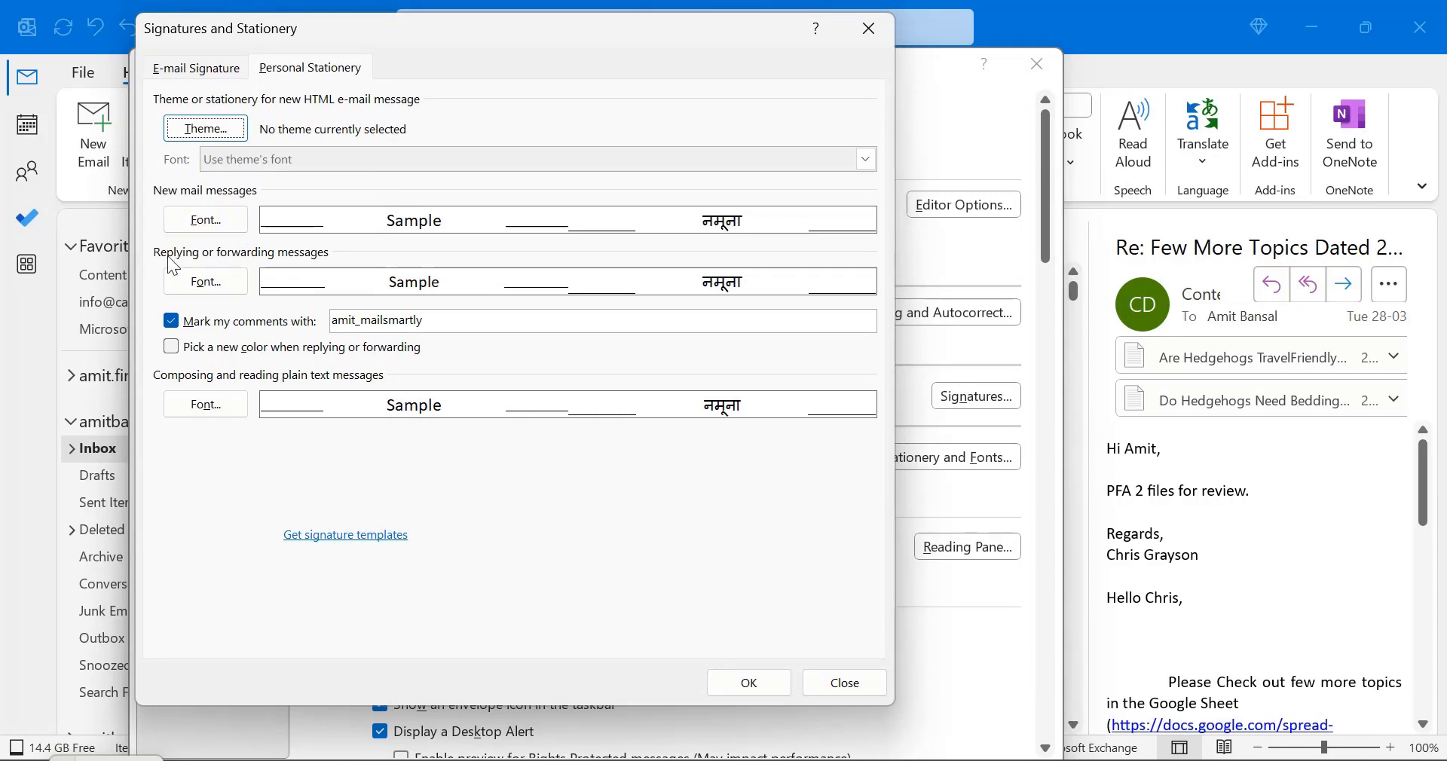
# Set the new-mail font to Verdana Regular 14 and save the stationery settings
pyautogui.click(216, 219)
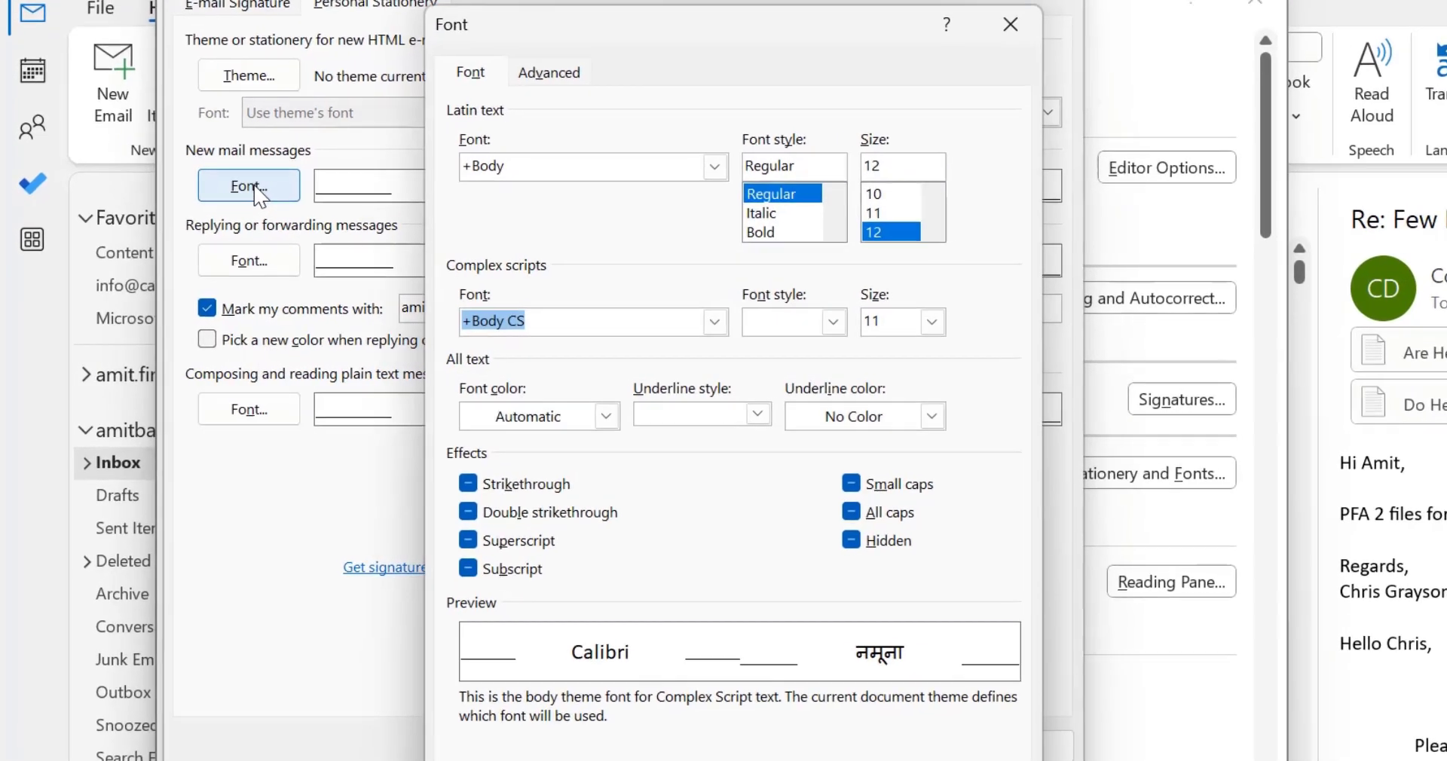
pyautogui.moveTo(585, 16); pyautogui.dragTo(397, 24)
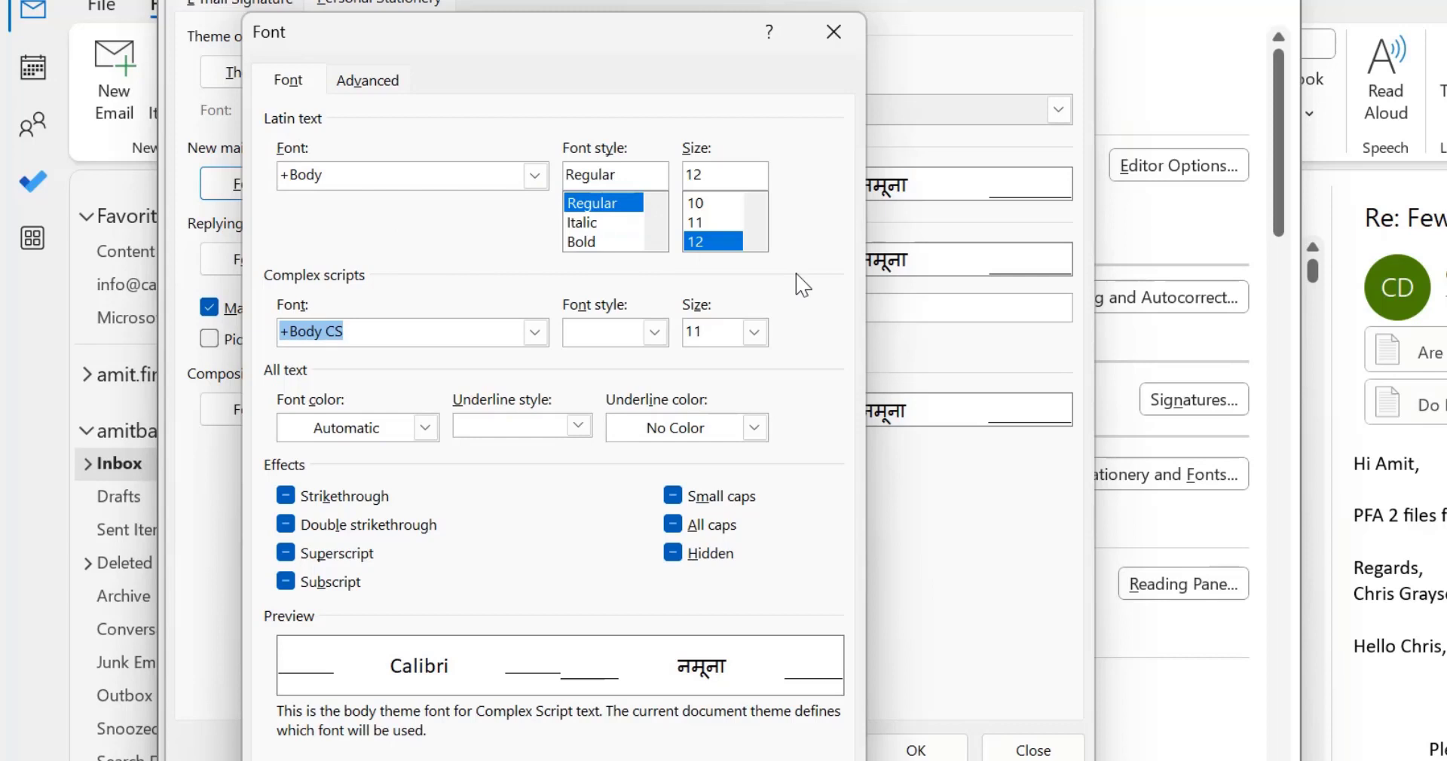
pyautogui.click(445, 175)
pyautogui.doubleClick(444, 175)
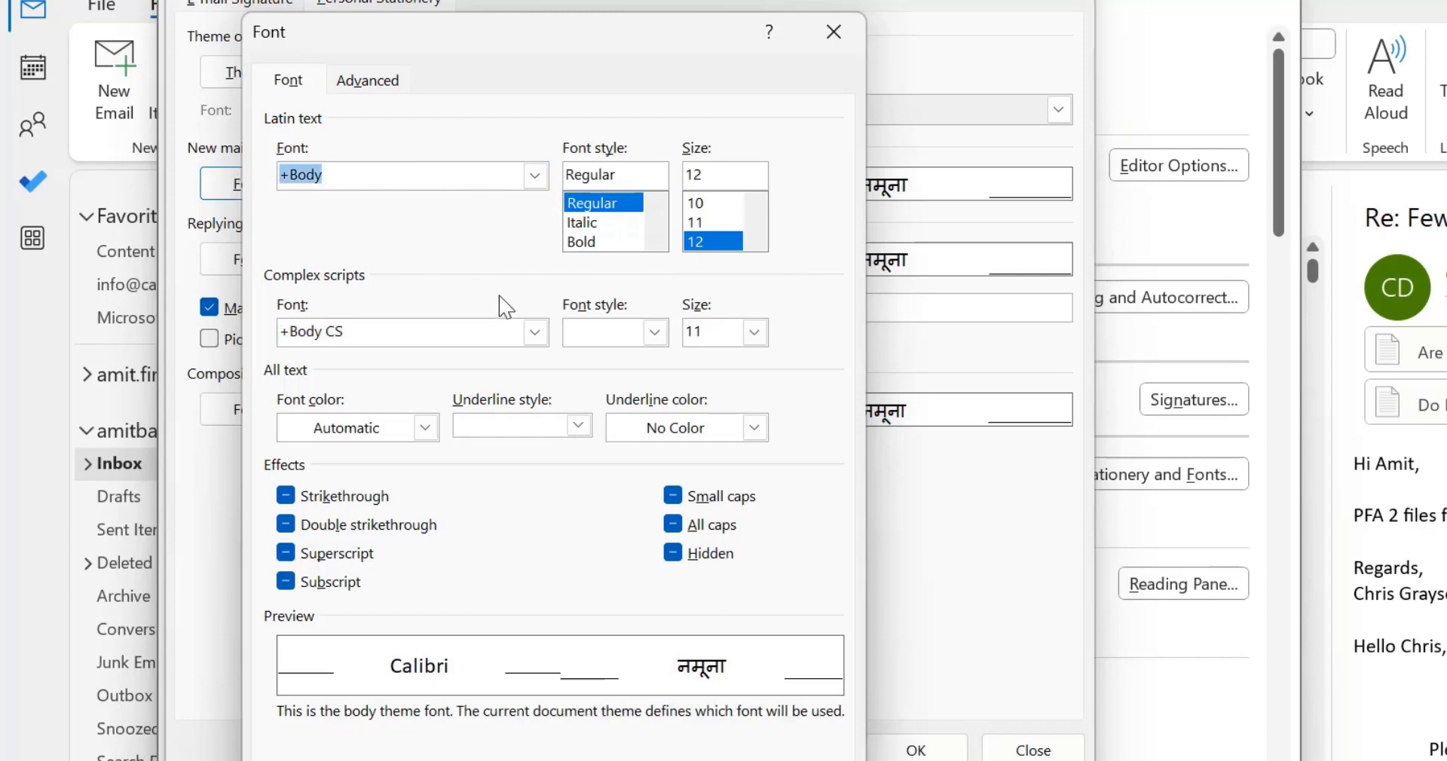
pyautogui.write('ver')
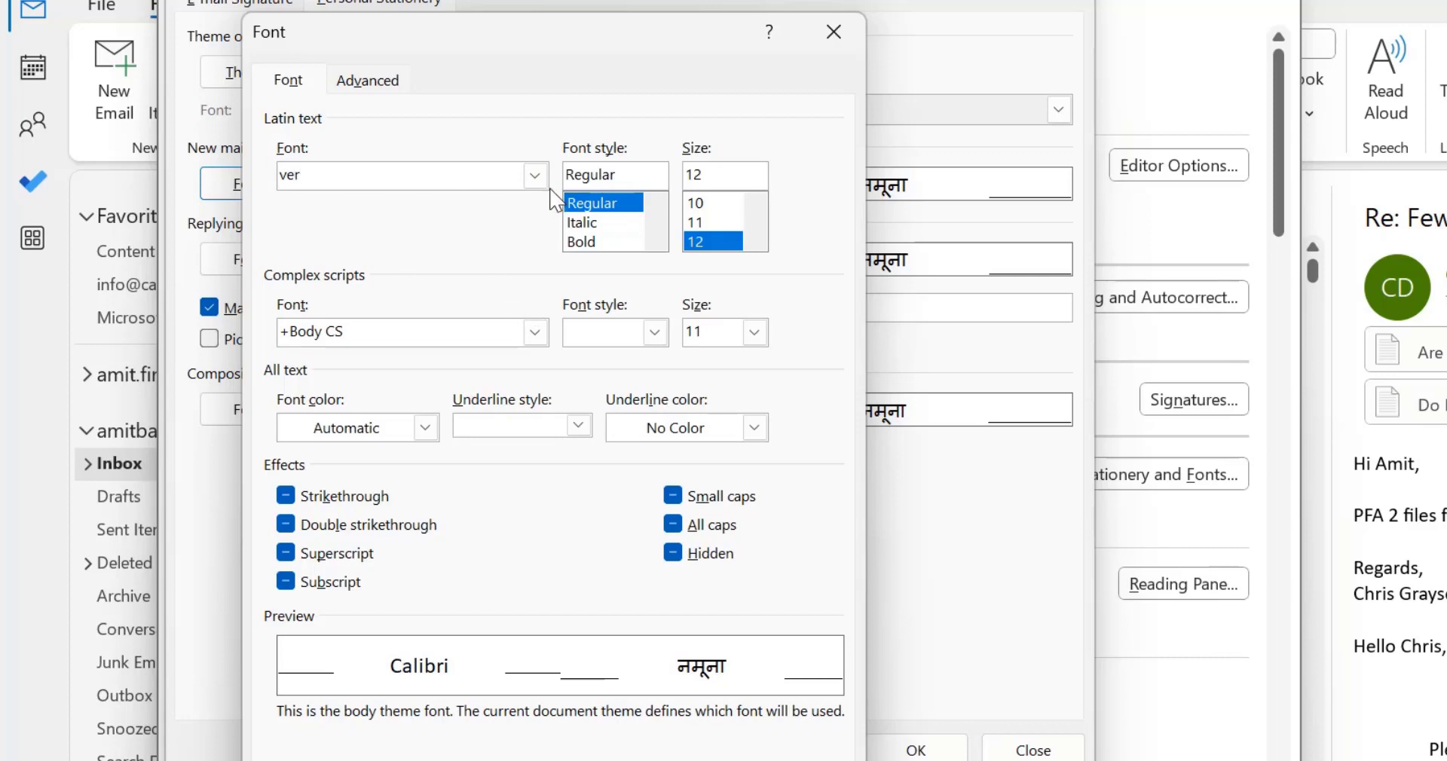
pyautogui.click(535, 175)
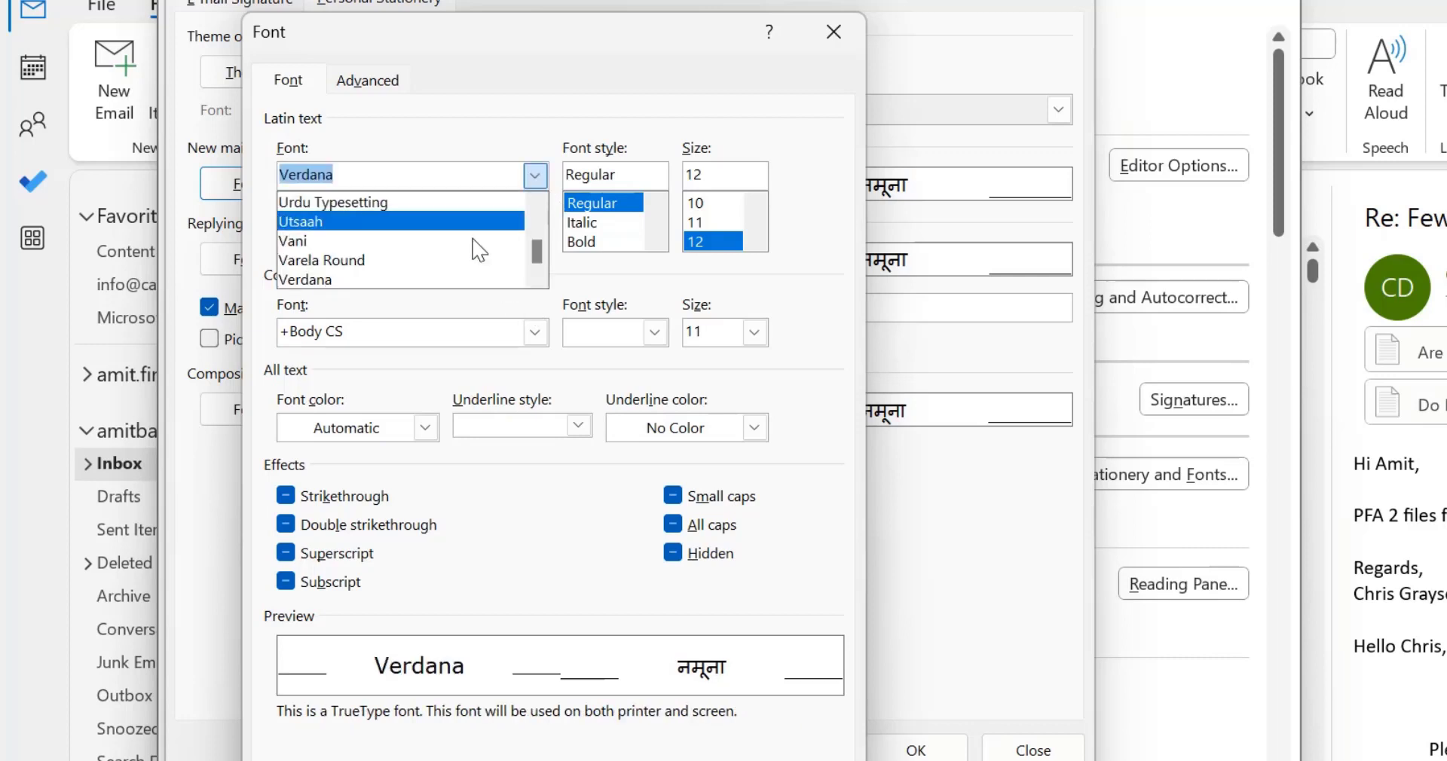
pyautogui.click(333, 280)
pyautogui.click(592, 203)
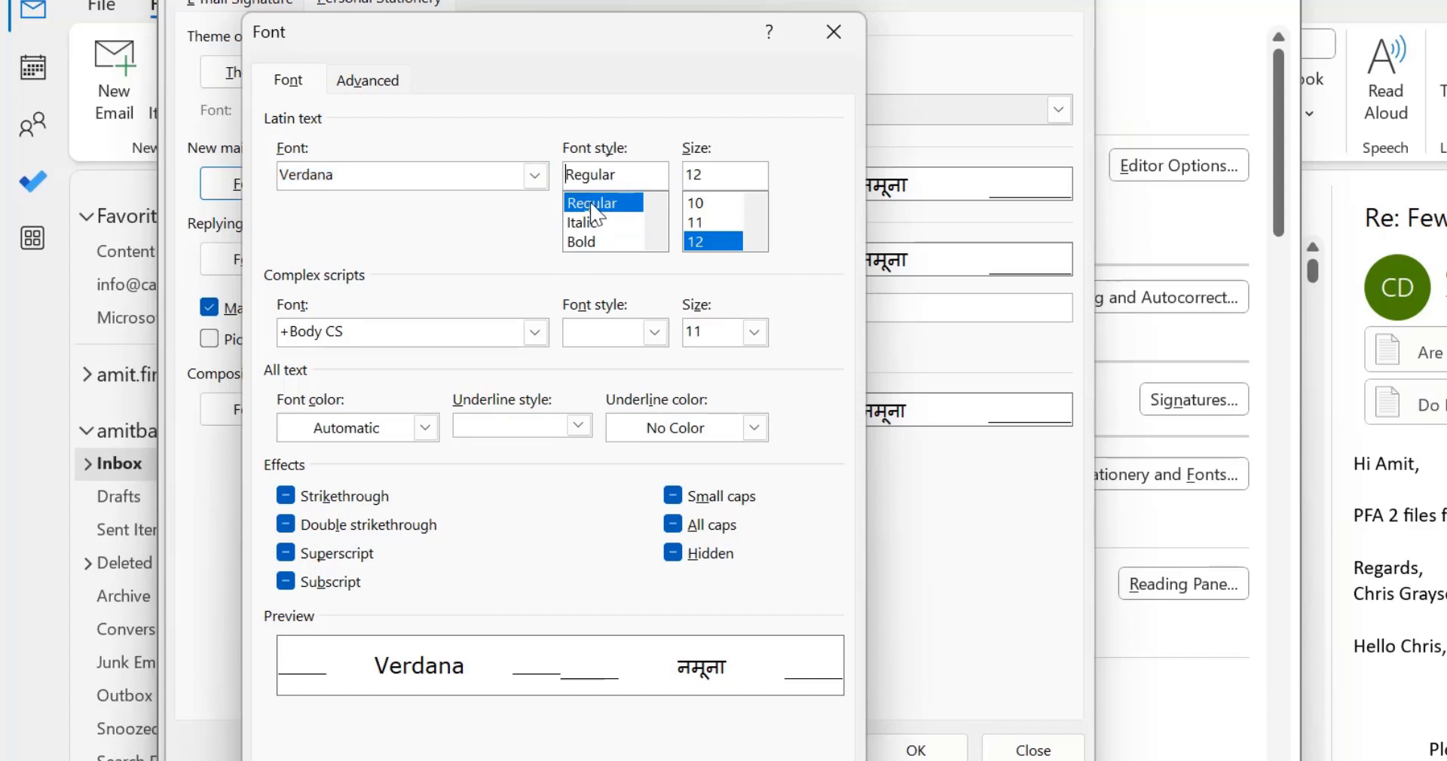
pyautogui.scroll(-1, 724, 226)
pyautogui.click(706, 205)
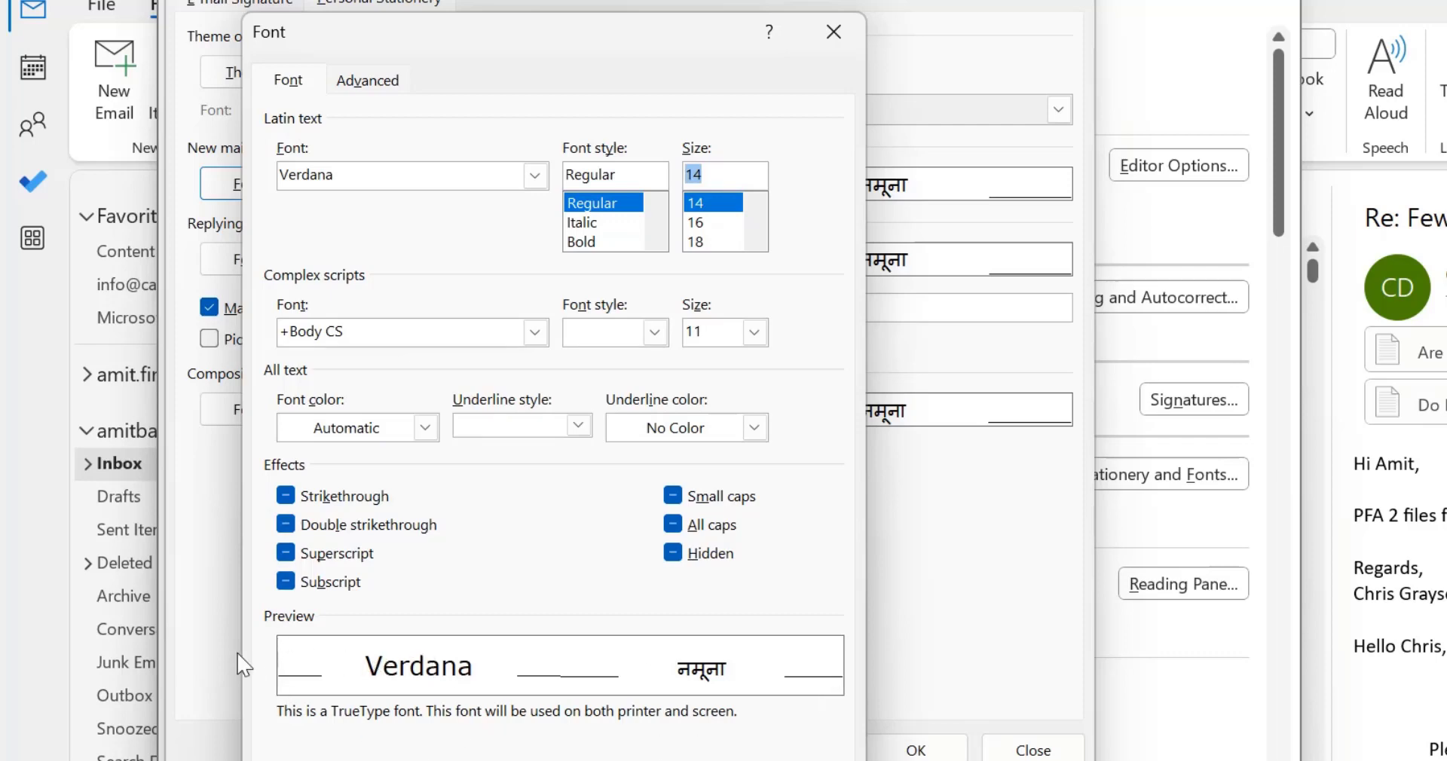
pyautogui.press('Return')
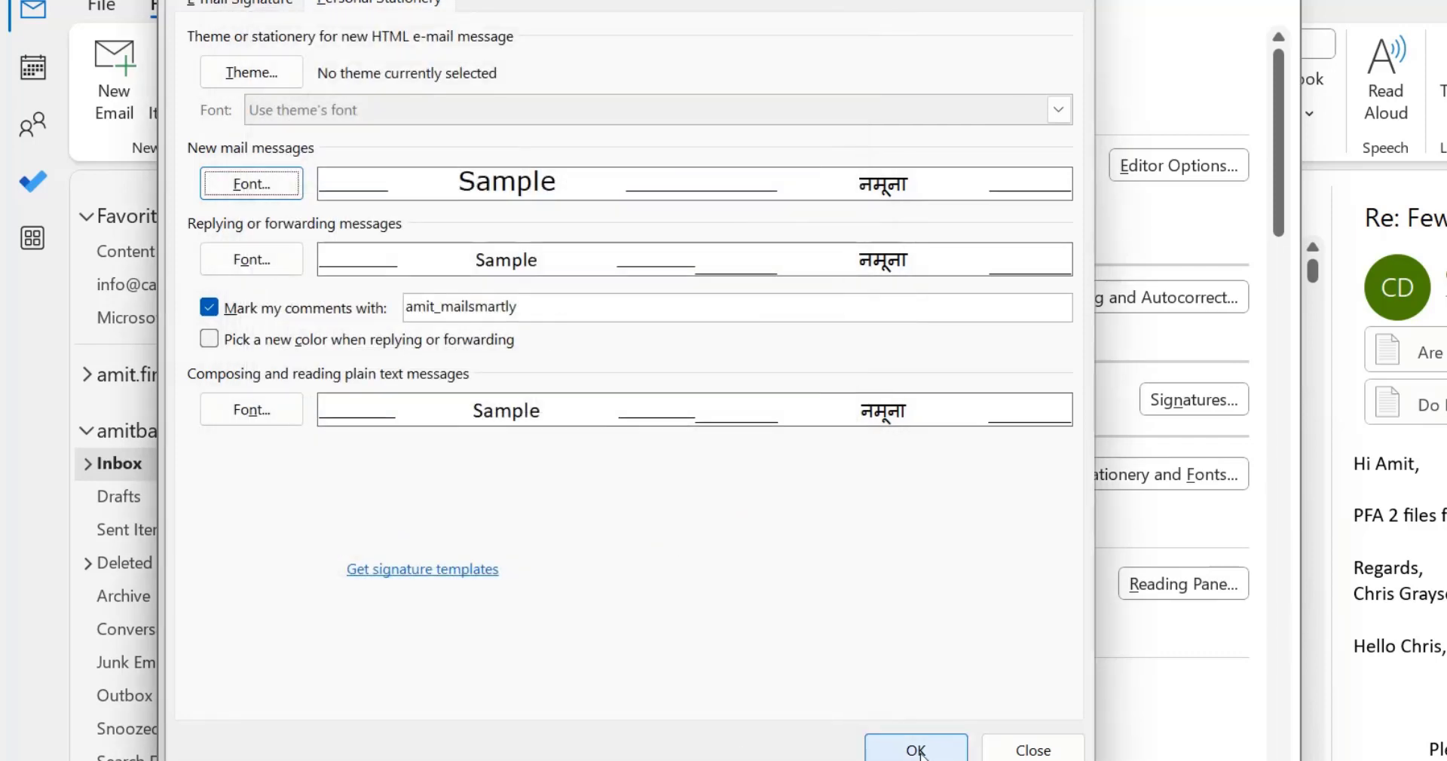
pyautogui.click(916, 750)
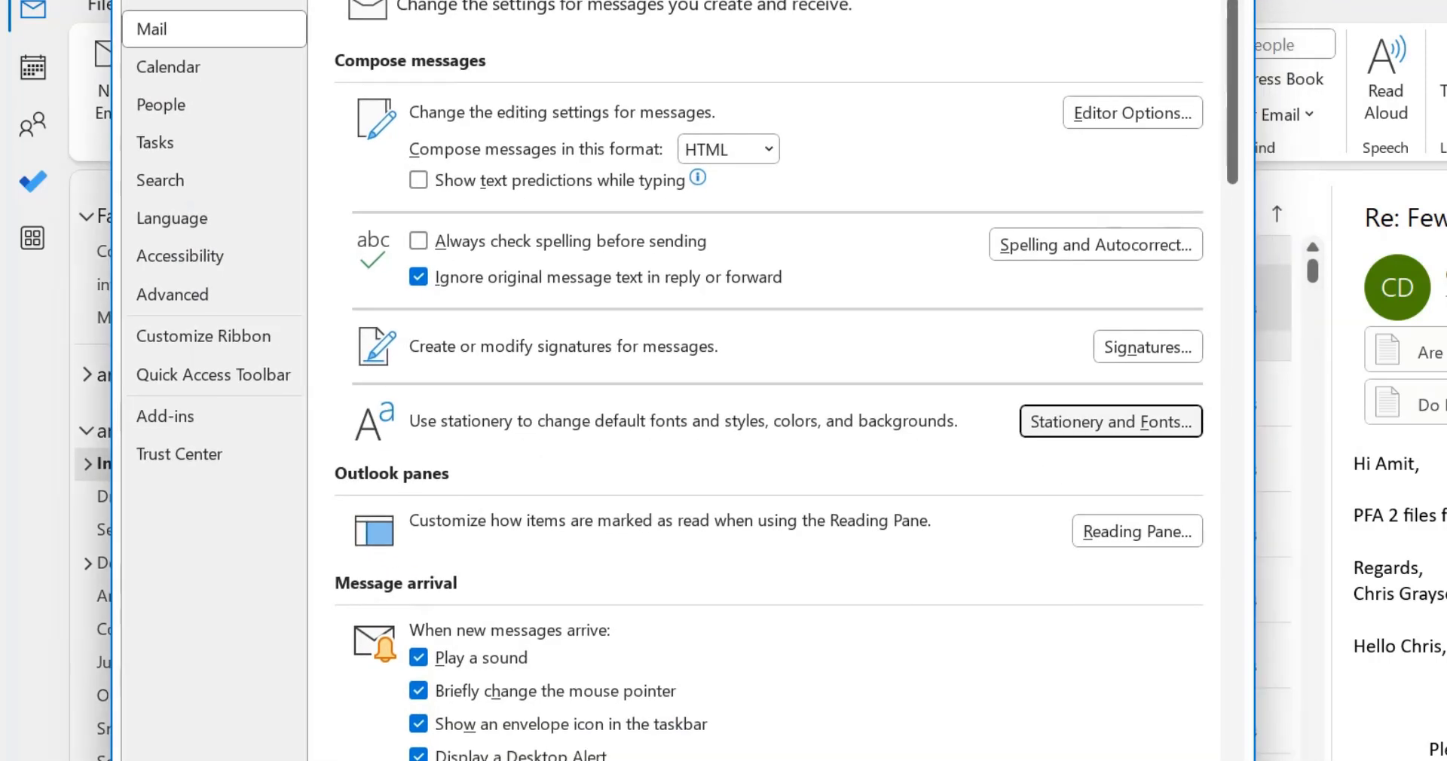
# Close Options, start a new email and type 'Dear' to confirm Verdana 14 body text
pyautogui.press('Return')
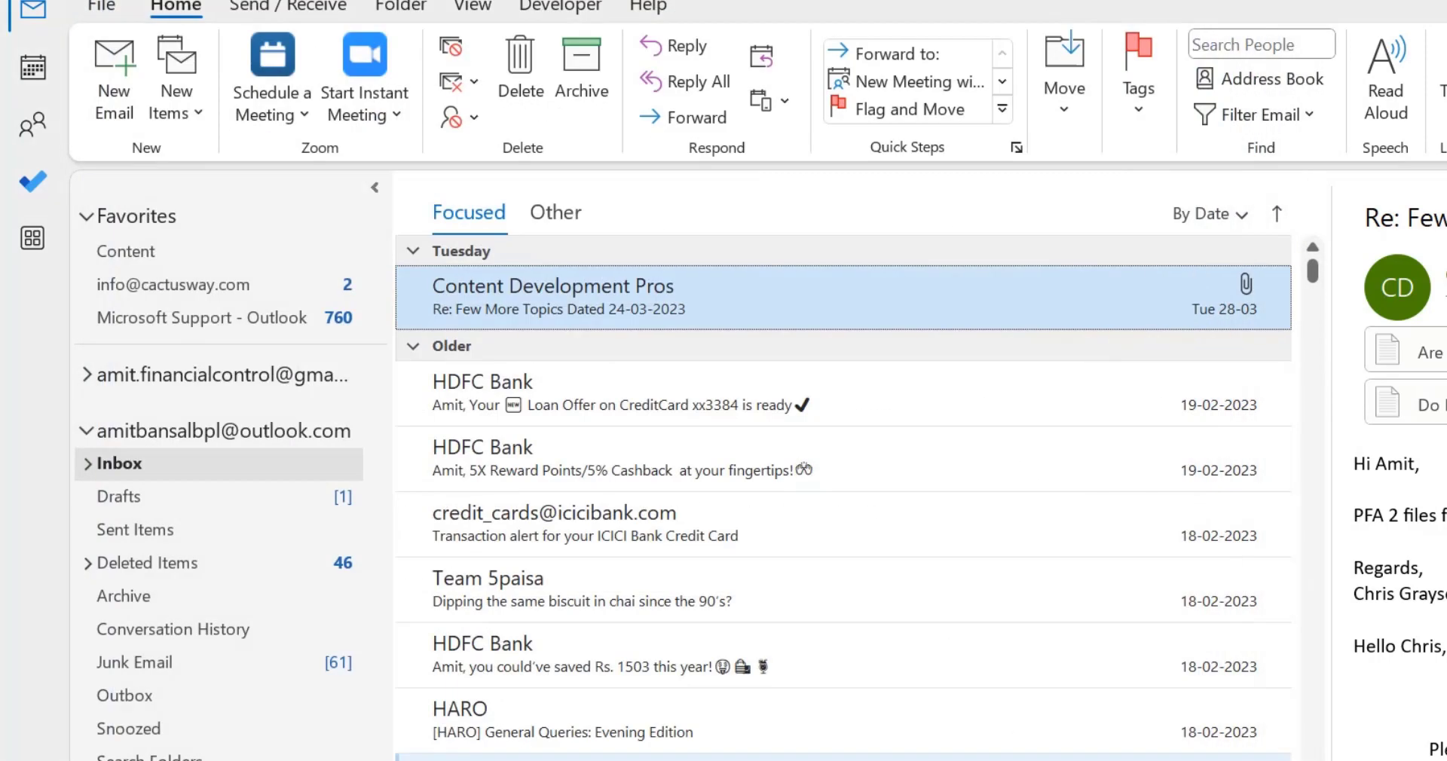
pyautogui.click(114, 83)
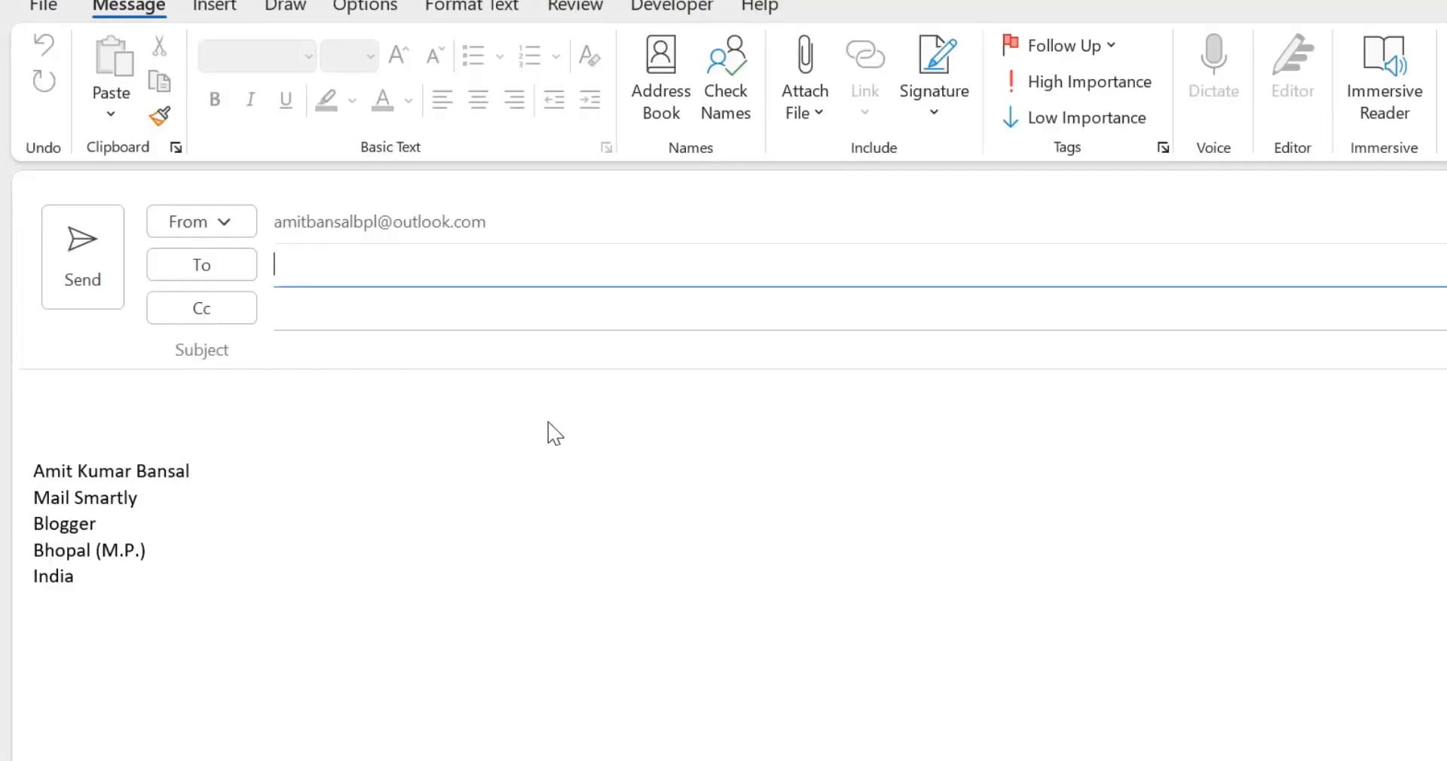
pyautogui.click(237, 416)
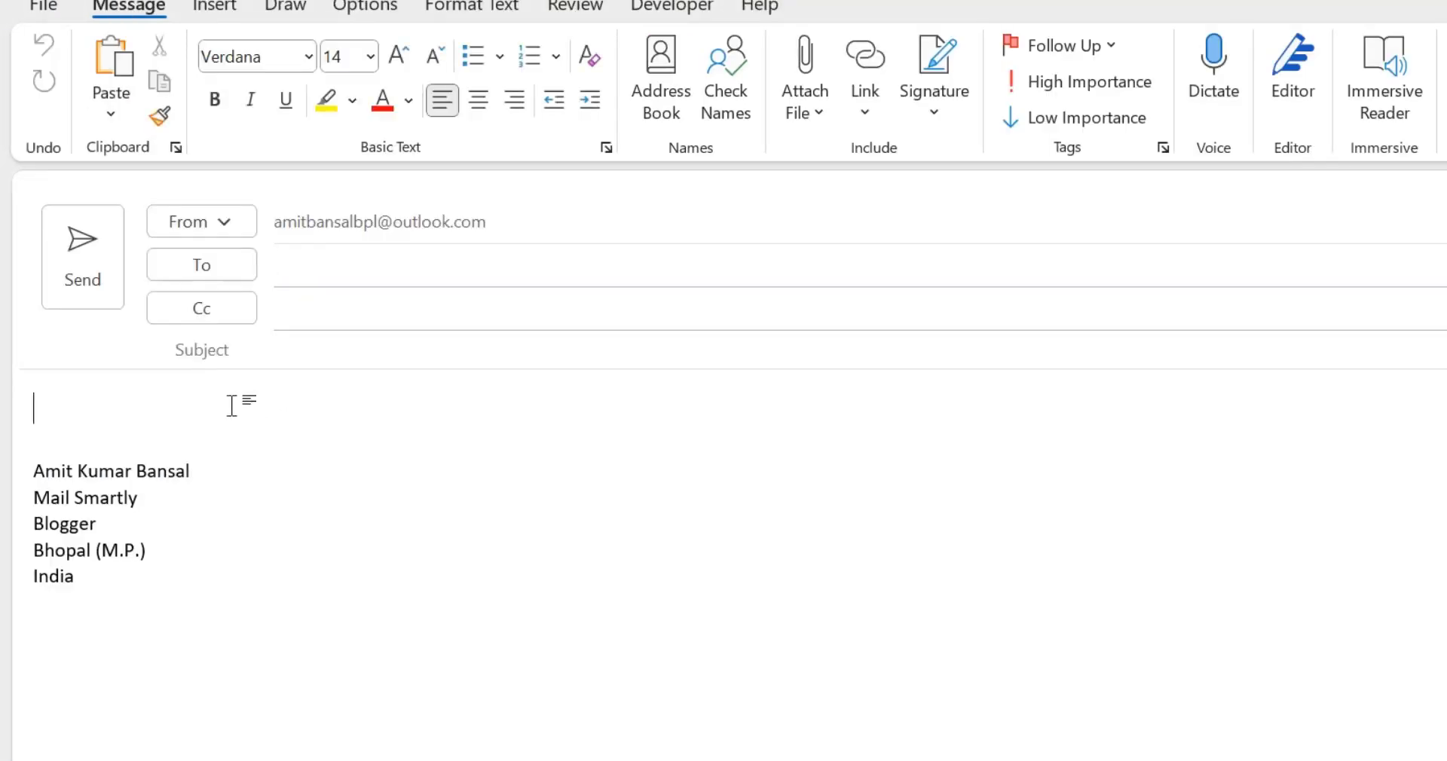
pyautogui.write('Dear All')
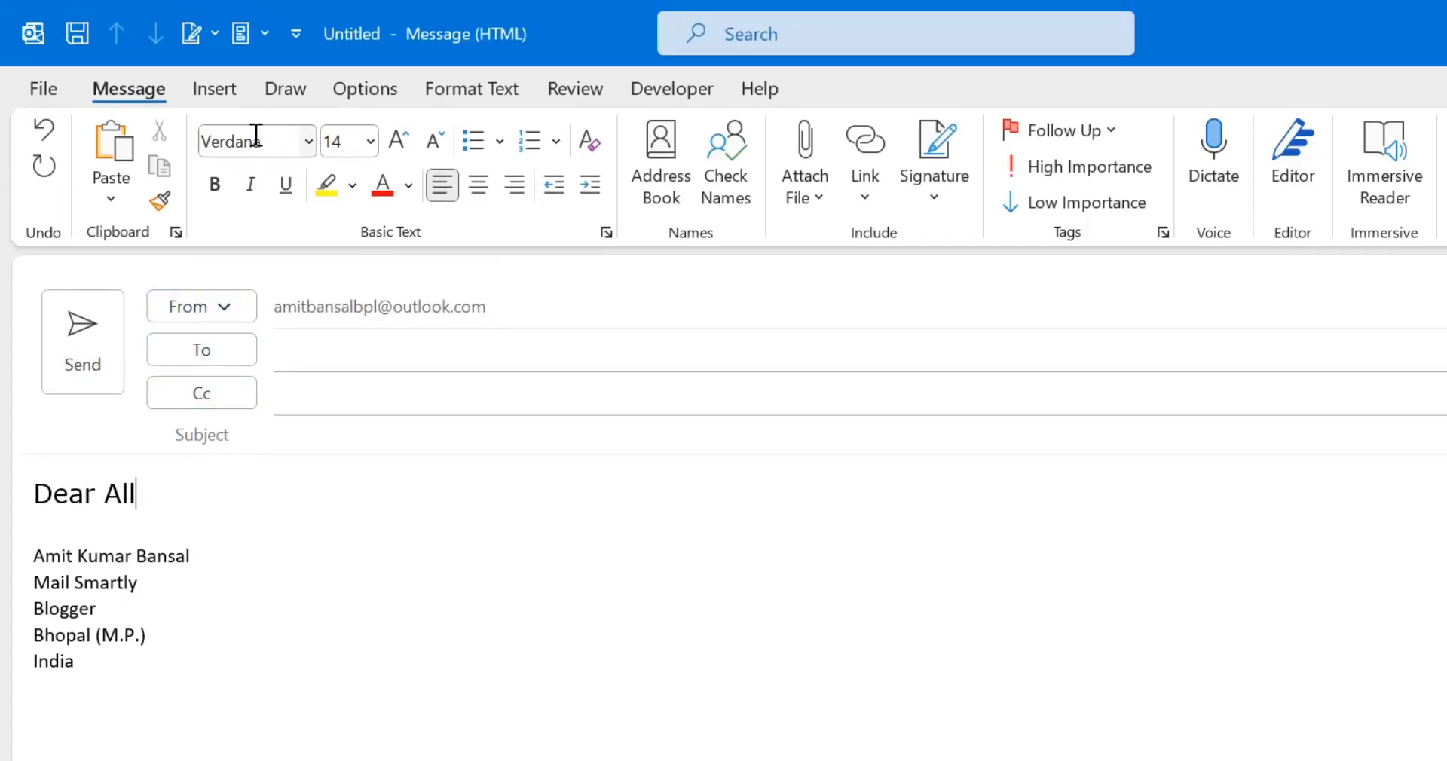
pyautogui.click(294, 510)
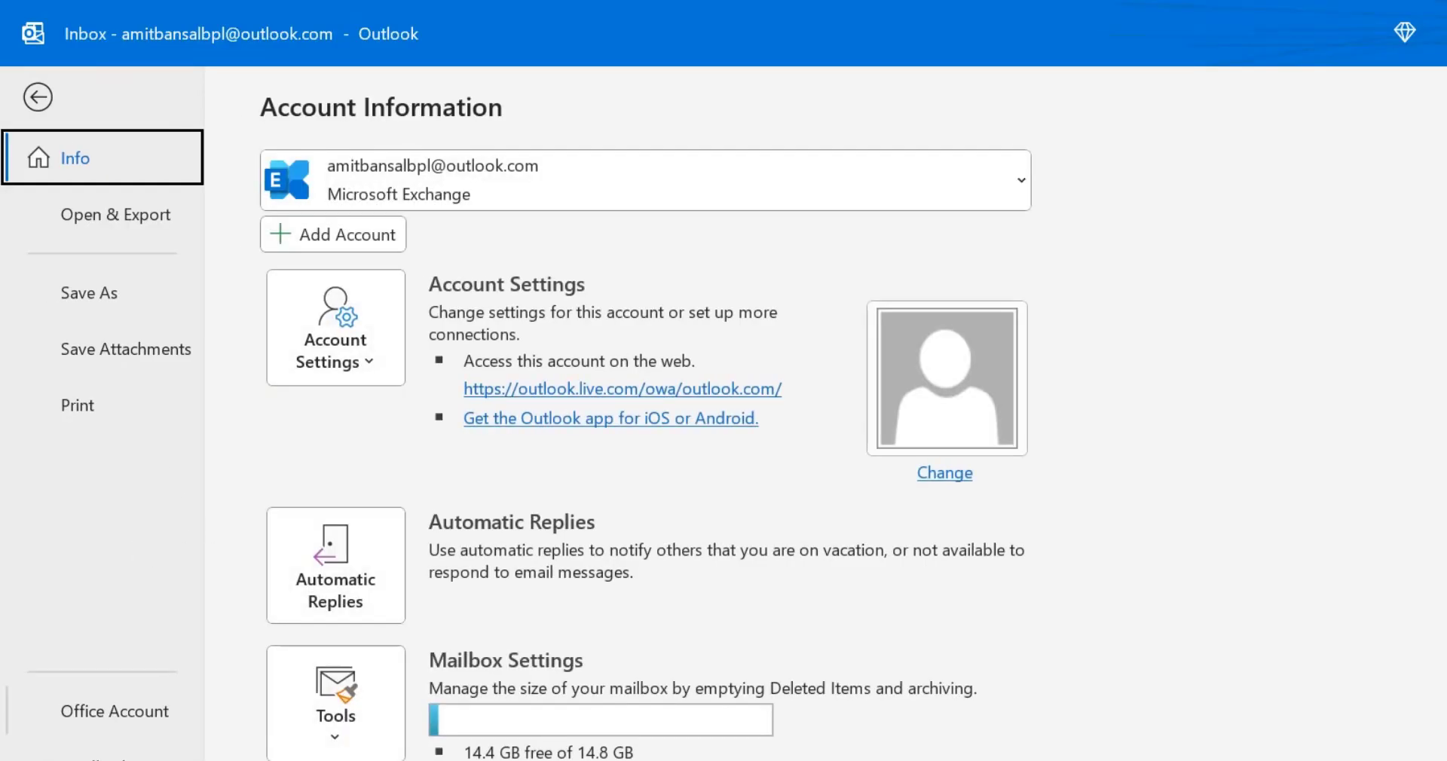
# Open Options > Mail > Stationery and Fonts and the replying/forwarding font settings
pyautogui.click(113, 758)
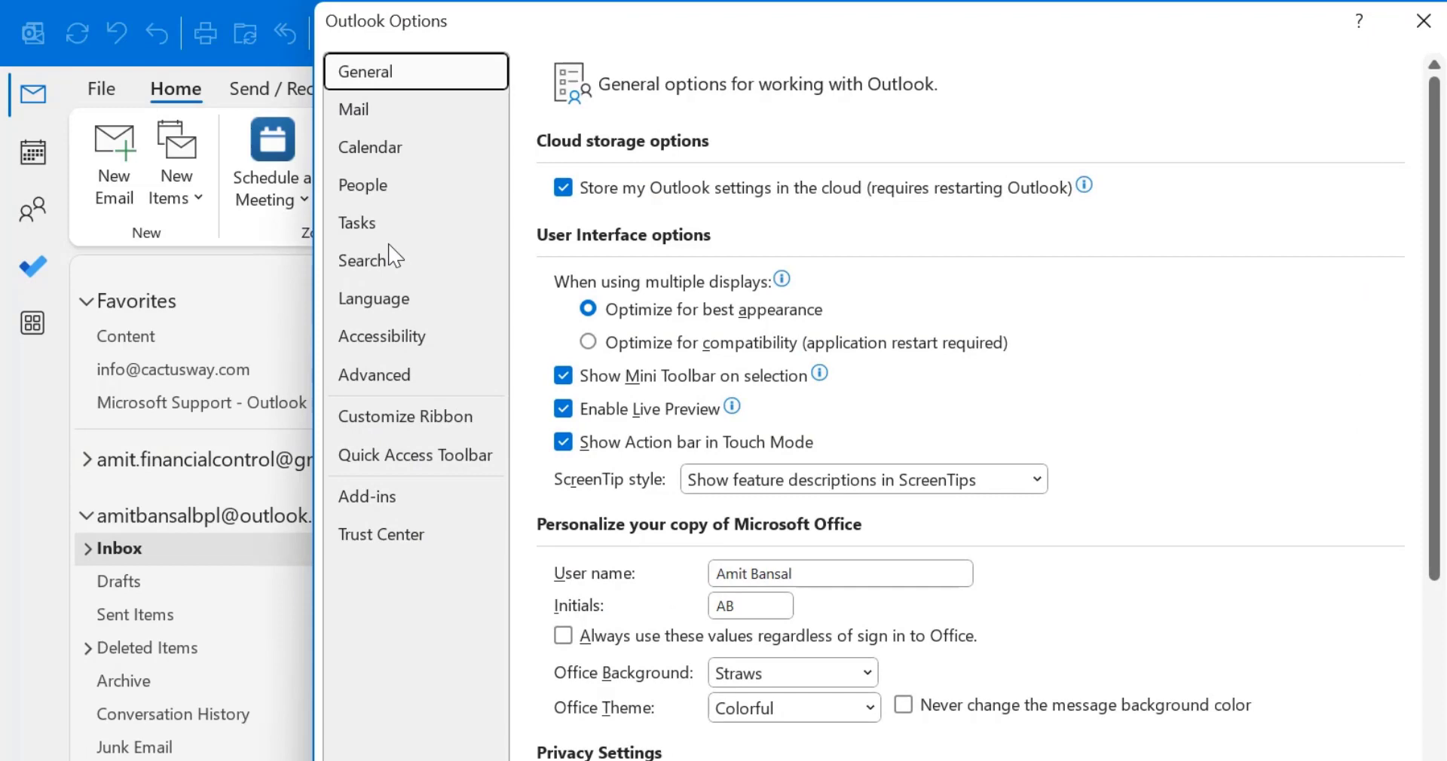
pyautogui.click(351, 108)
pyautogui.click(1291, 499)
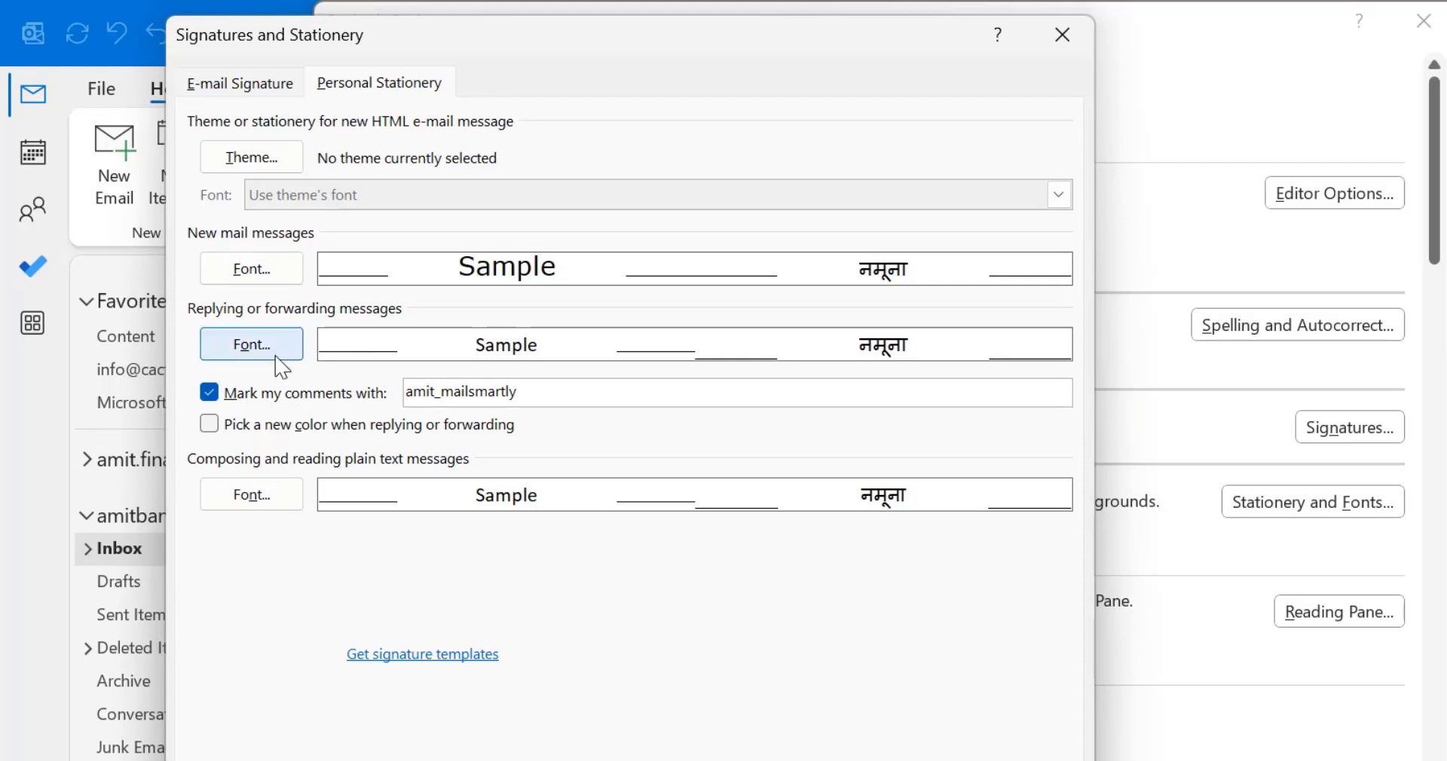
pyautogui.click(272, 345)
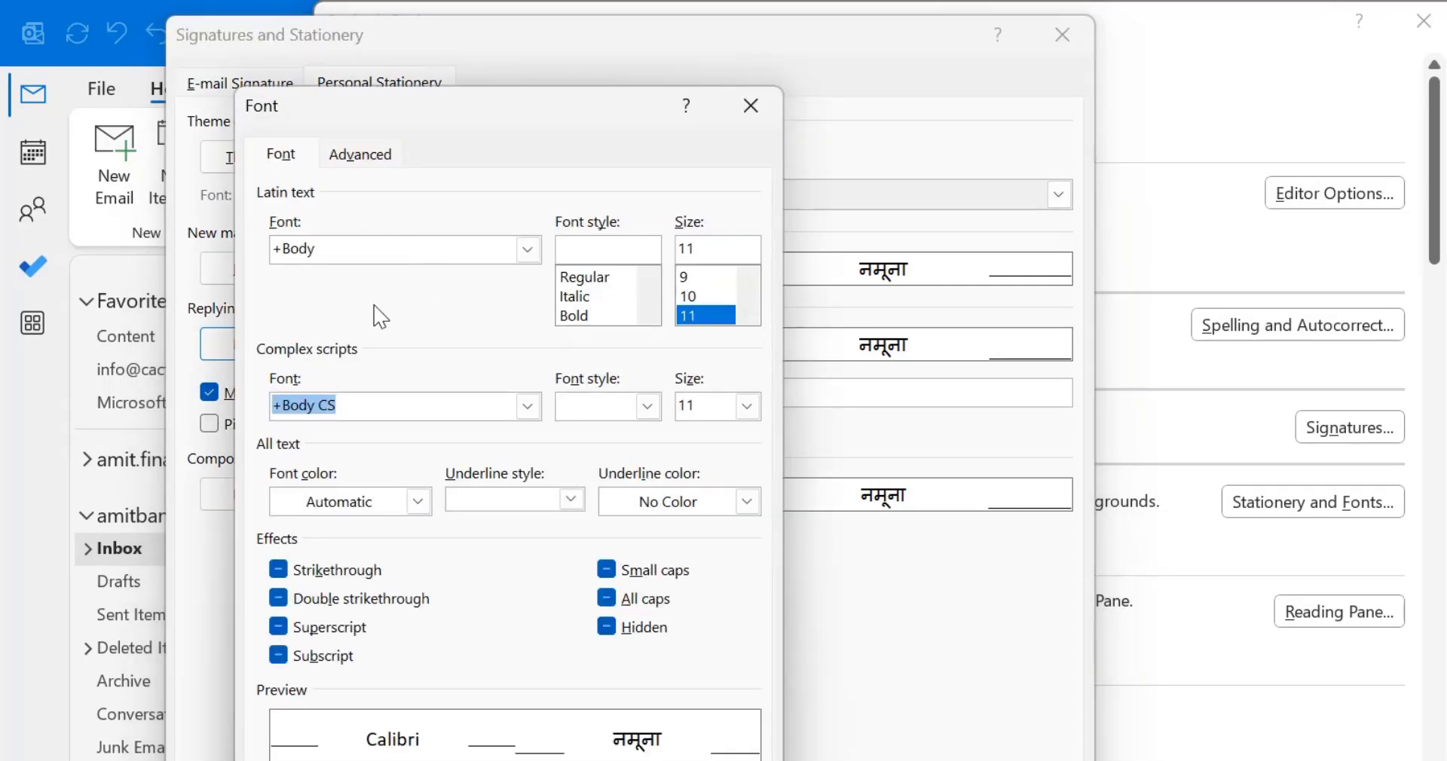
# Set the reply and forward font to Verdana Bold 10 and save all settings
pyautogui.click(527, 250)
pyautogui.write('ver')
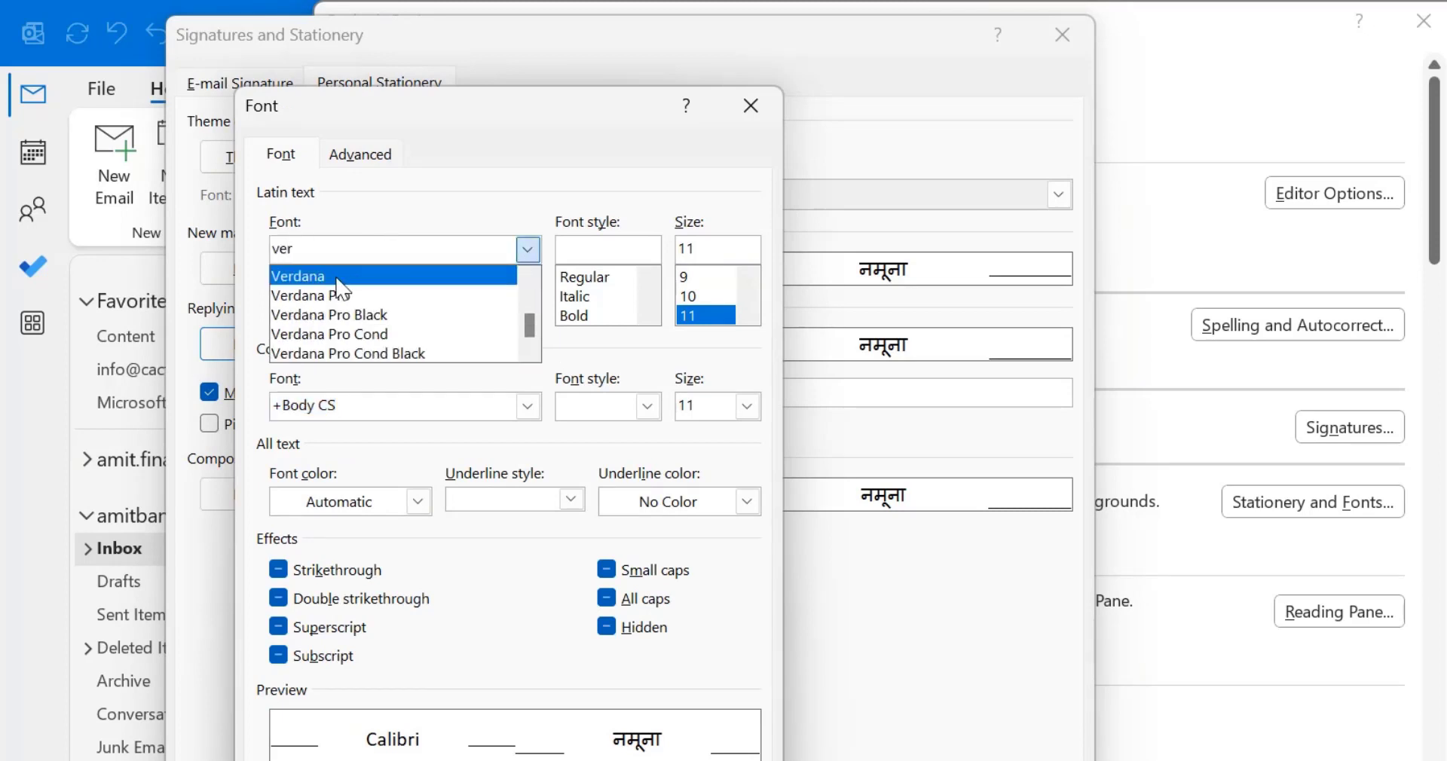
pyautogui.click(336, 278)
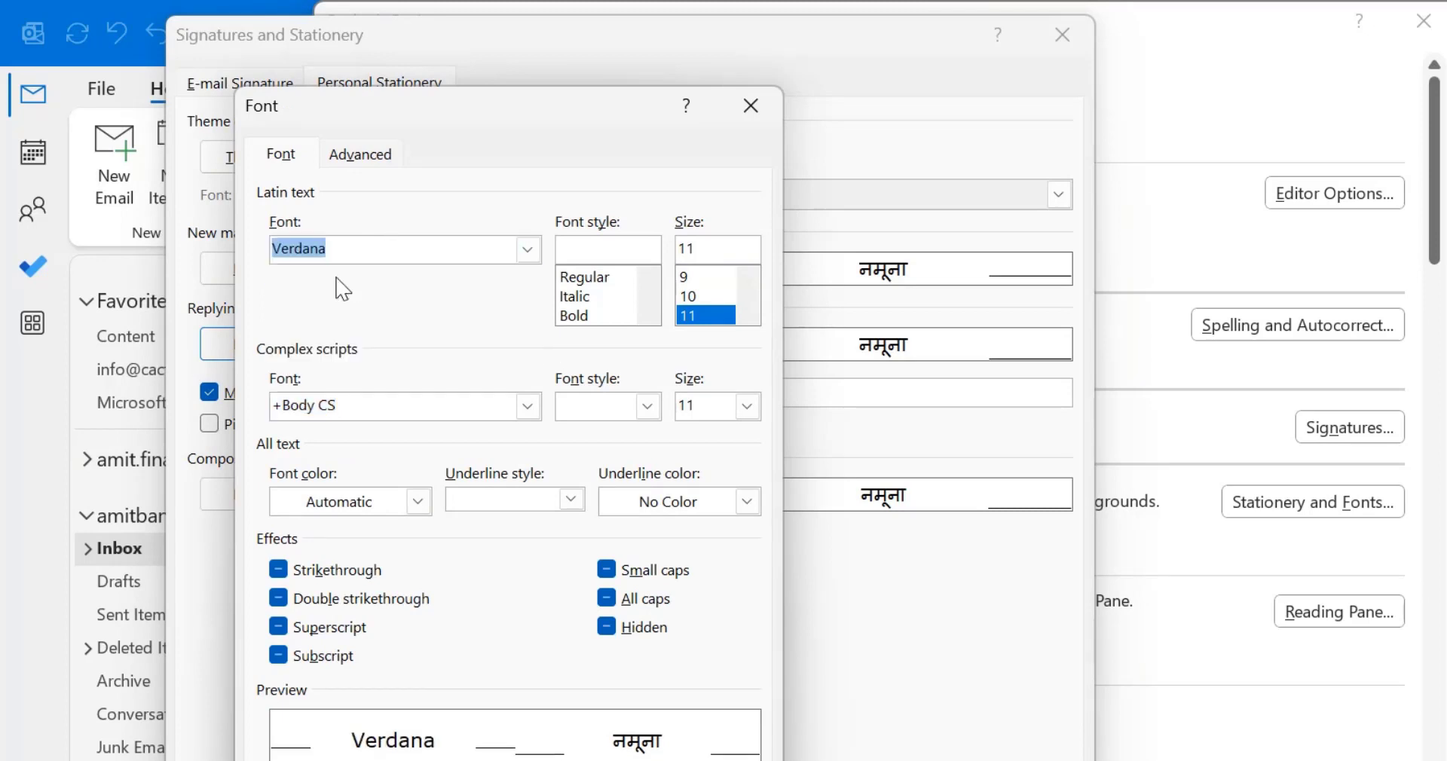
pyautogui.click(593, 278)
pyautogui.click(572, 317)
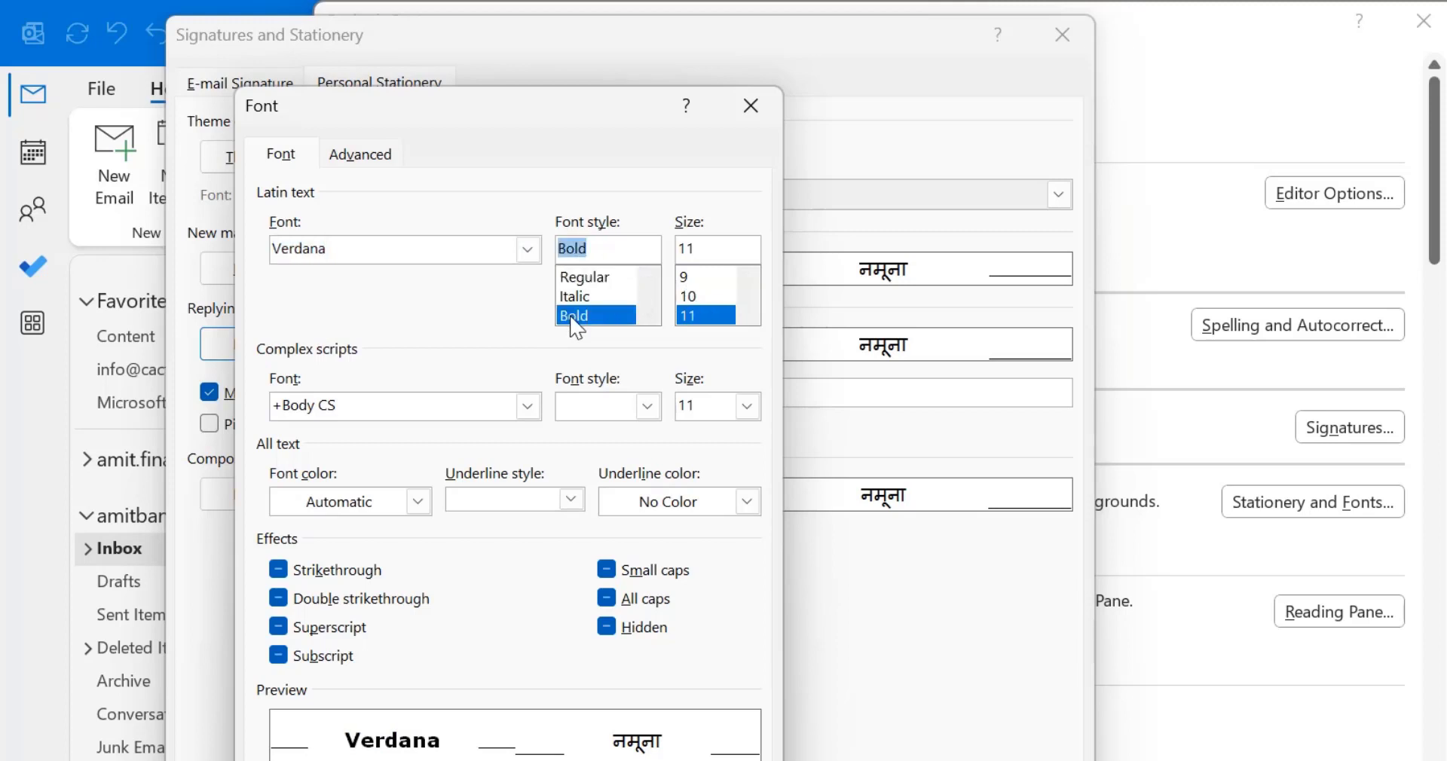
pyautogui.click(696, 297)
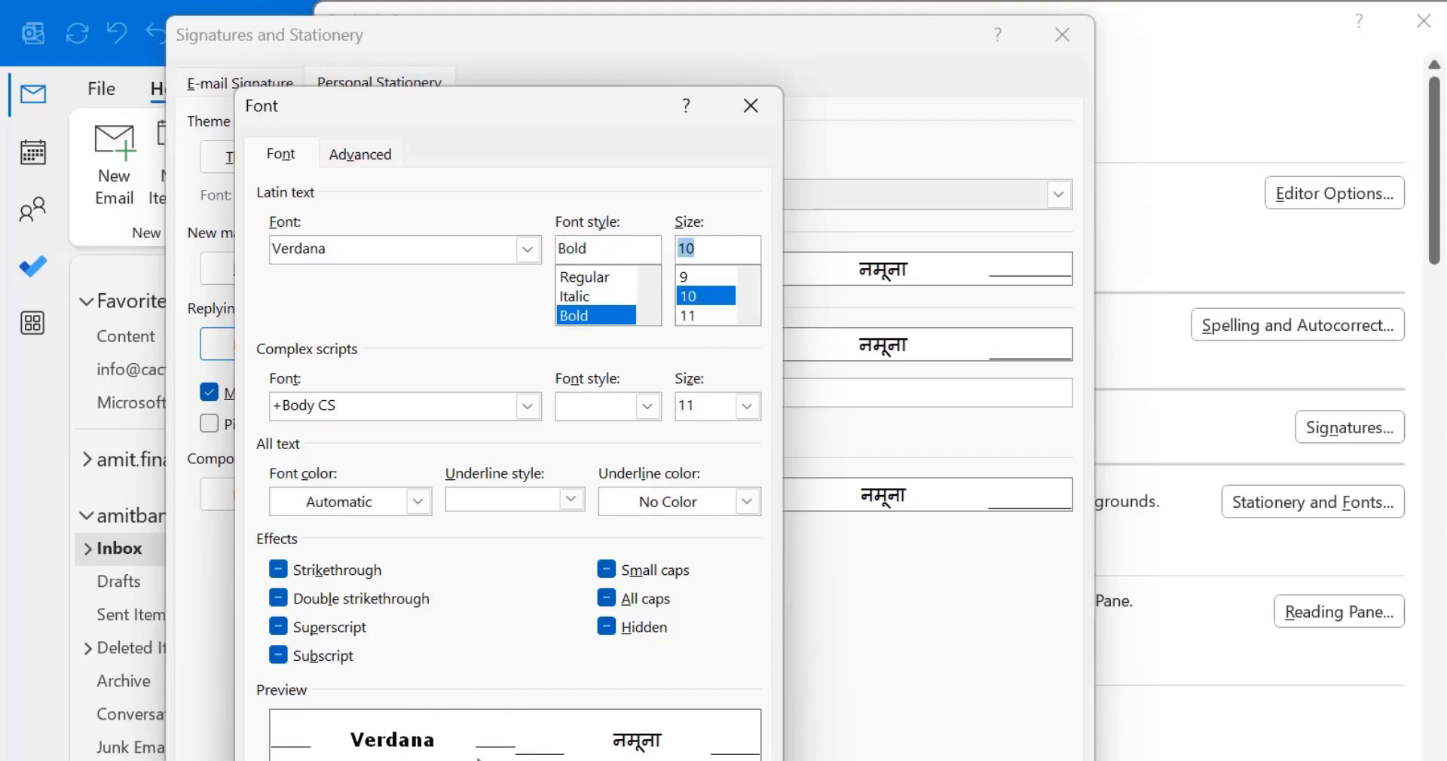
pyautogui.click(608, 713)
pyautogui.click(823, 681)
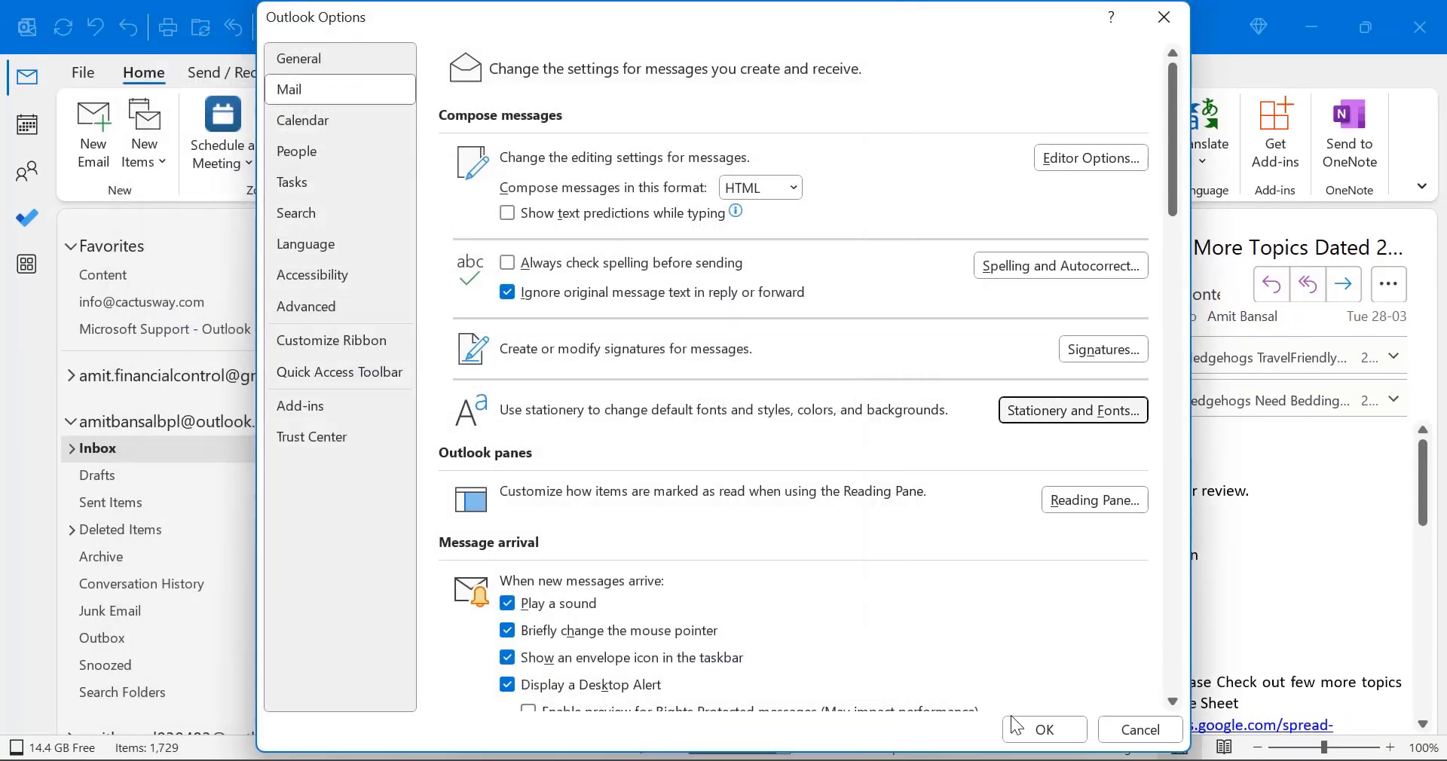
pyautogui.click(1044, 729)
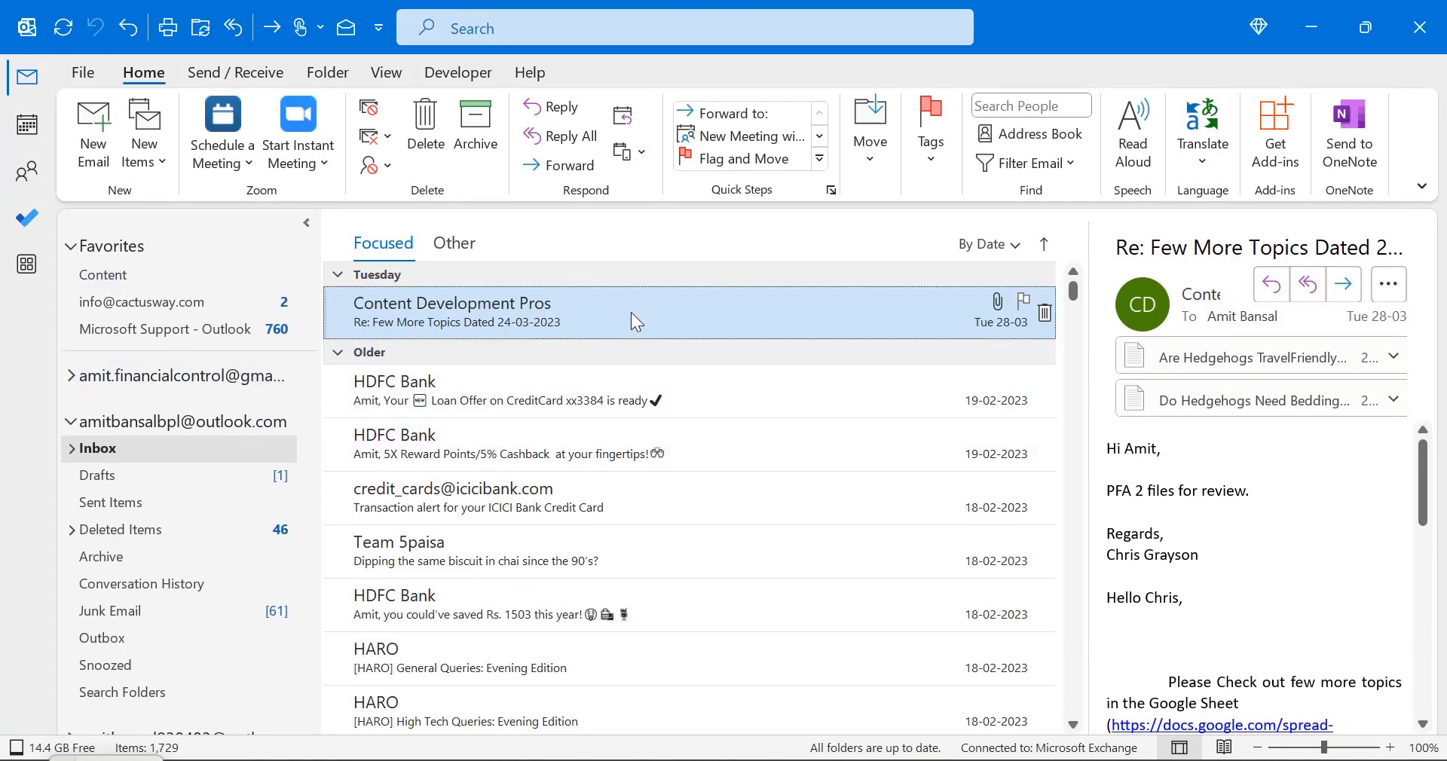
# Open the Re: Few More Topics message, type a test reply, and discard it unsaved
pyautogui.doubleClick(478, 325)
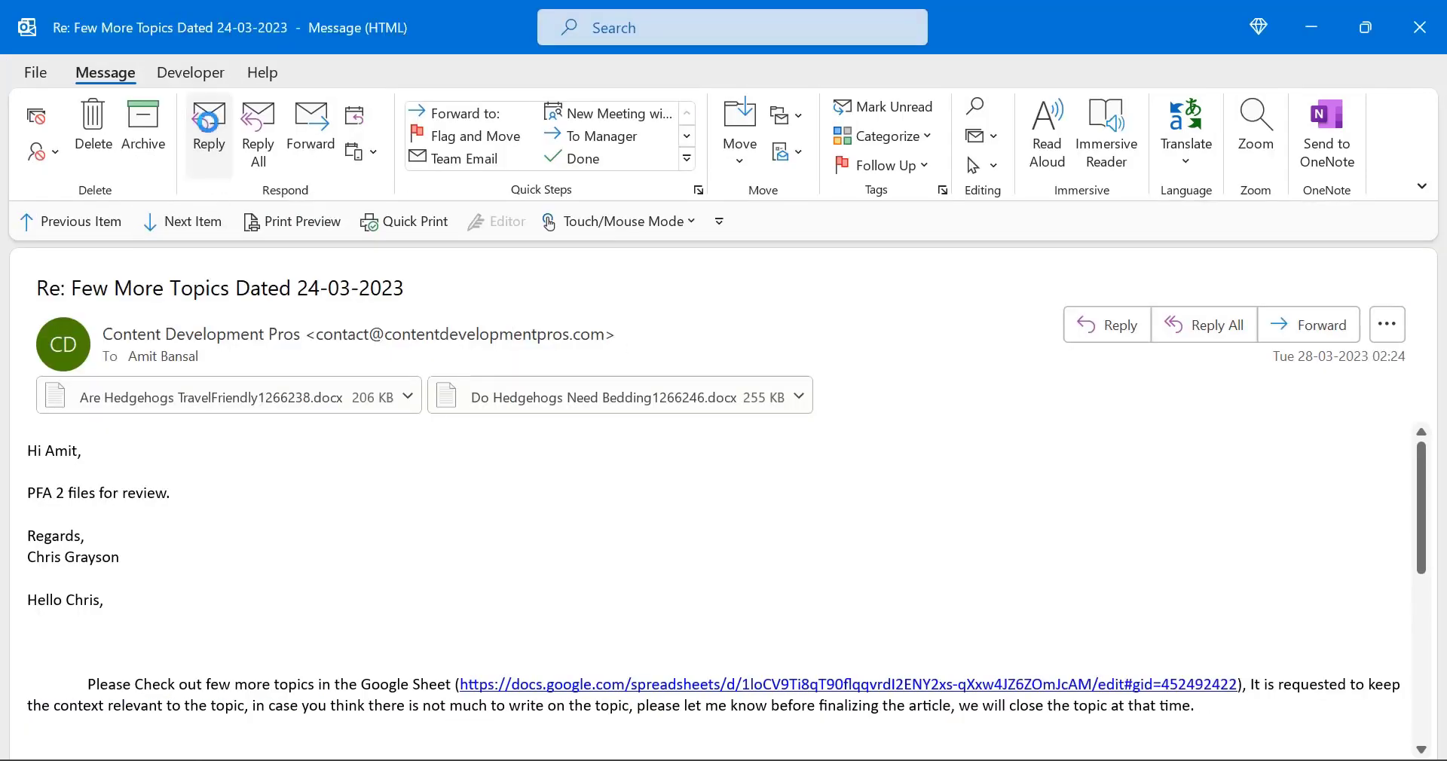
pyautogui.click(207, 121)
pyautogui.write('afacvasdvds')
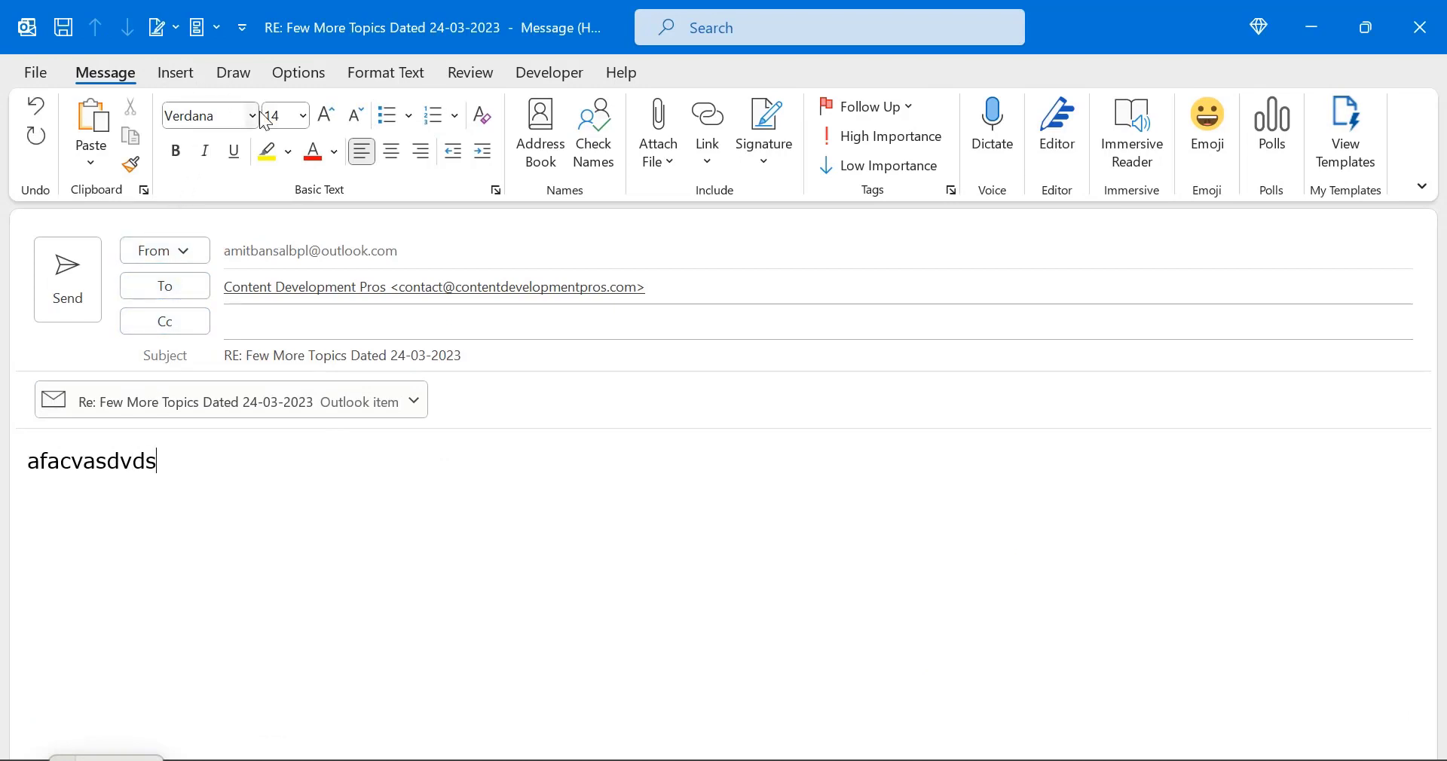
pyautogui.click(1421, 31)
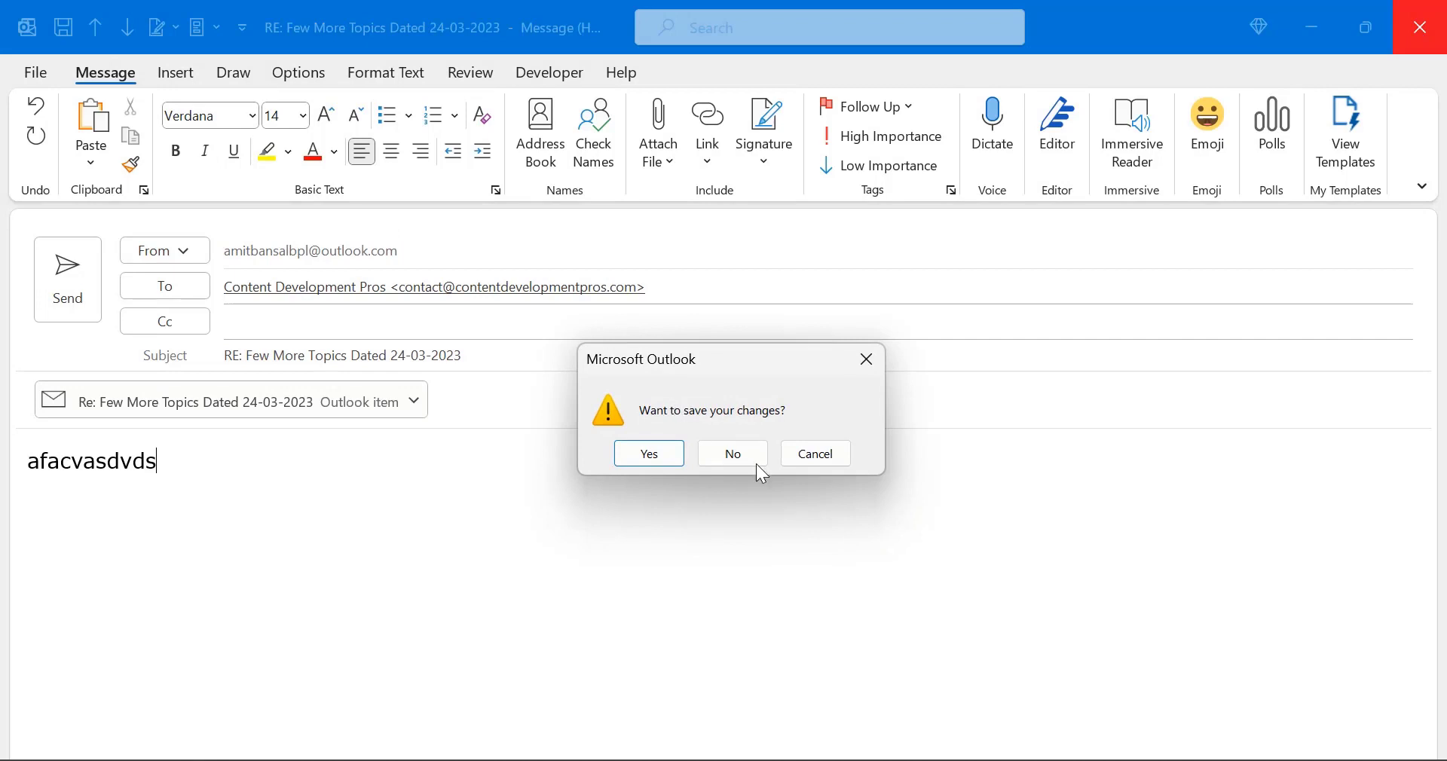
pyautogui.click(758, 462)
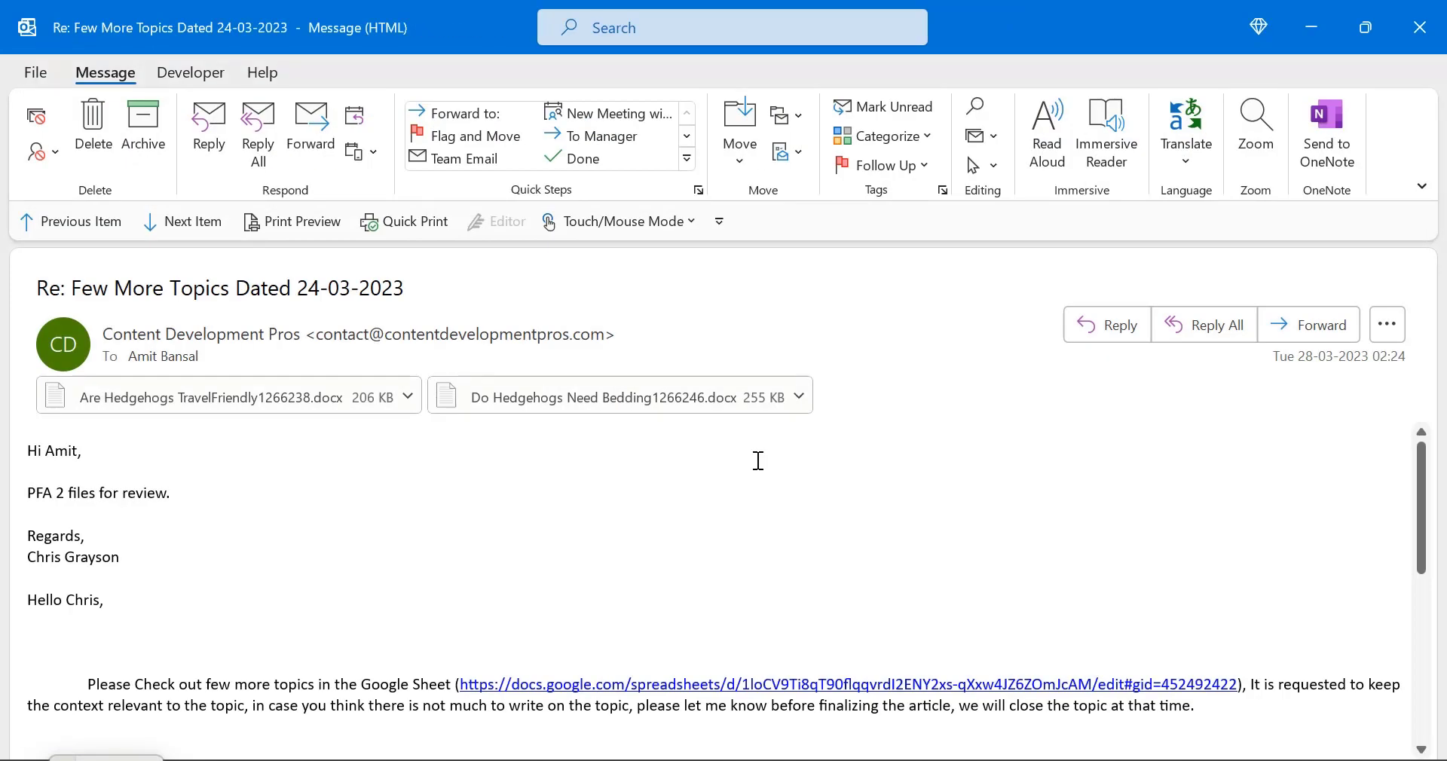
# Close the separate message window, leaving the message shown in the Inbox reading pane
pyautogui.press('Escape')
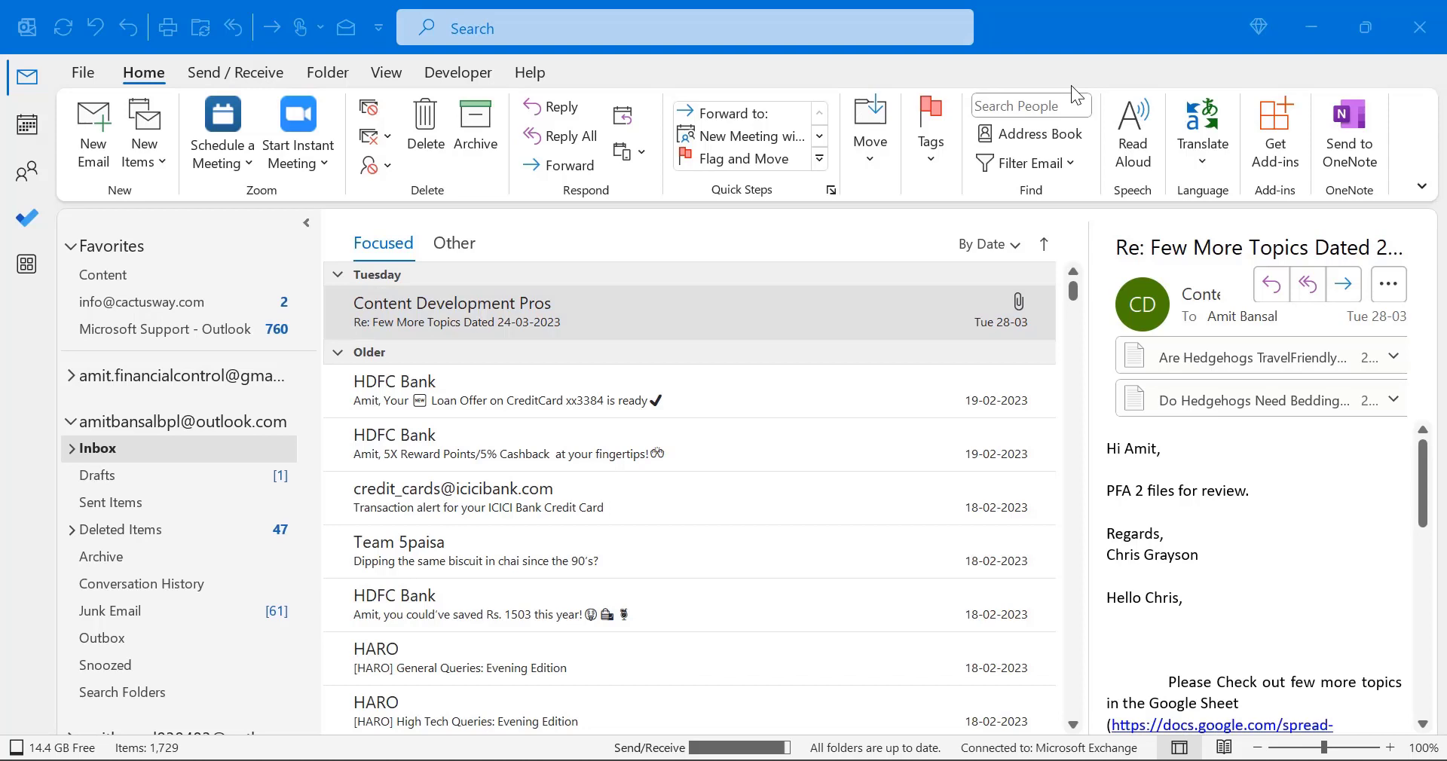